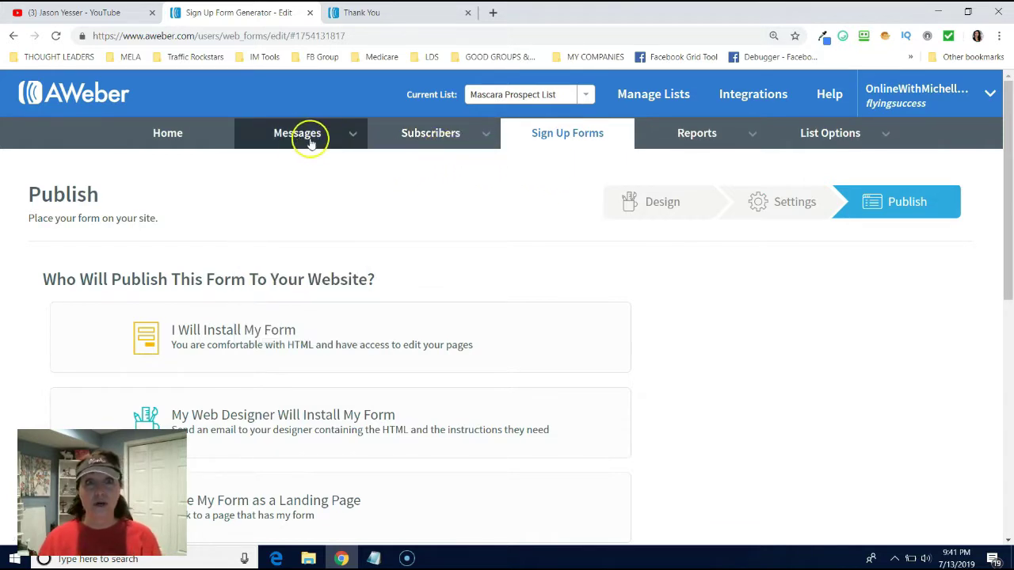
# Step: Create a new follow up series message with the Drag & Drop Email Builder
pyautogui.moveTo(287, 136)
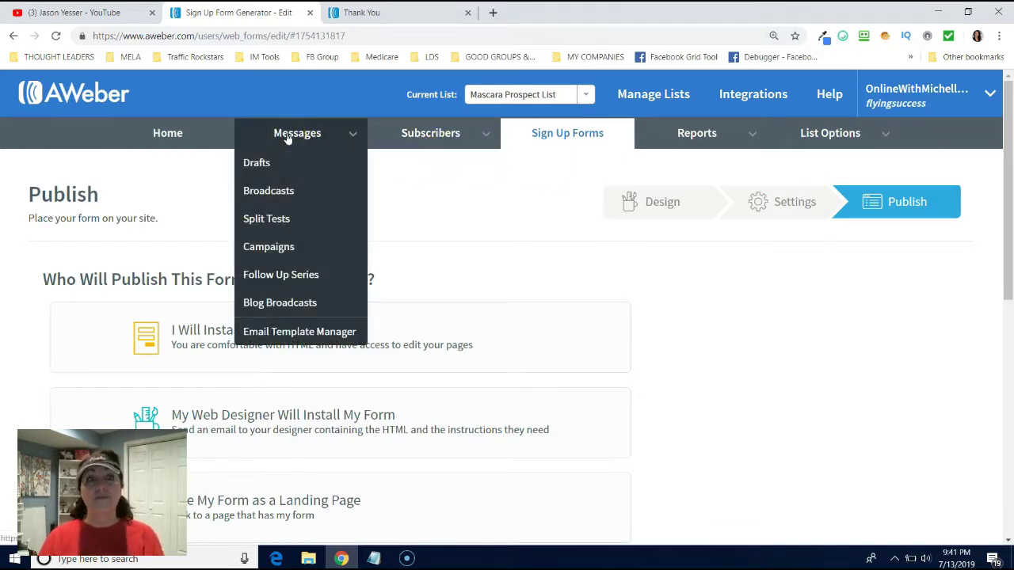
pyautogui.click(288, 275)
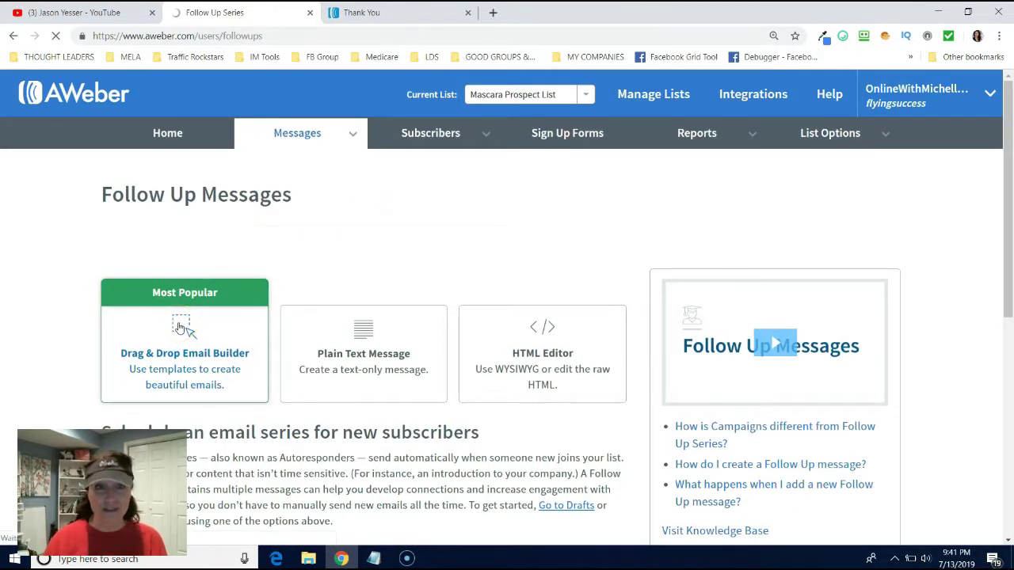
pyautogui.click(179, 327)
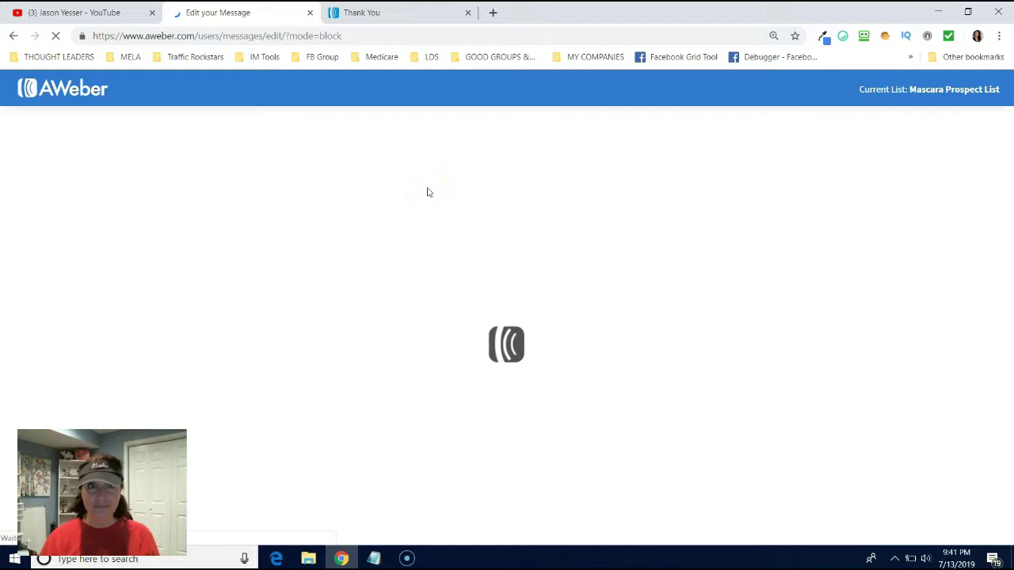
pyautogui.click(260, 194)
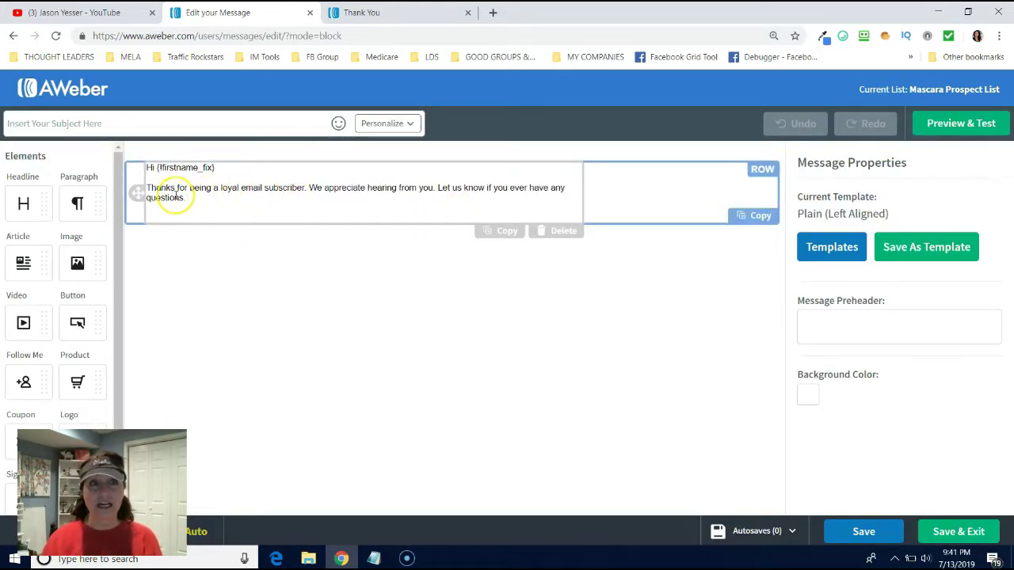
# Step: Insert the 100 emoji from the JoyPixels picker at the start of the message's subject line
pyautogui.click(62, 124)
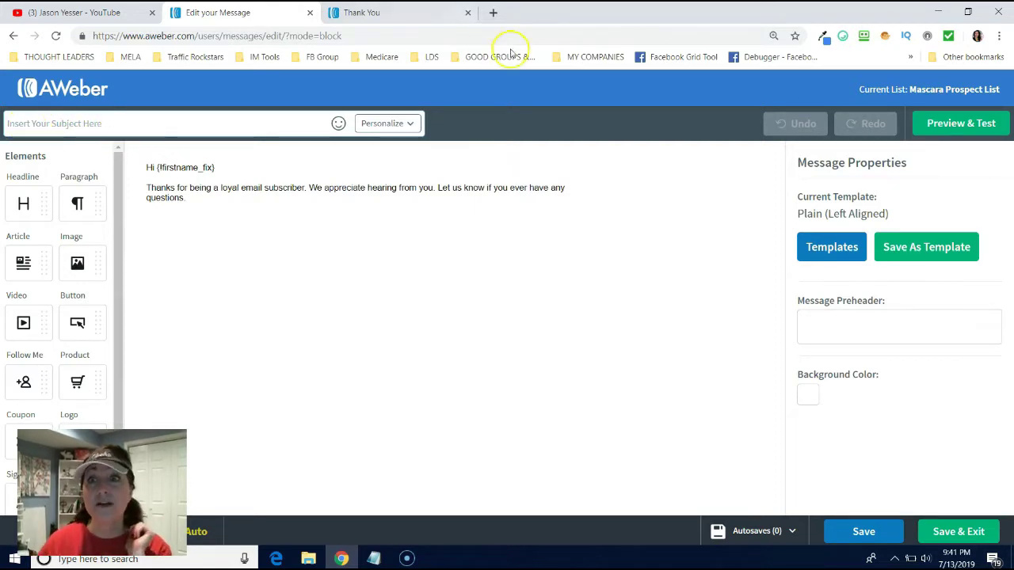
pyautogui.click(843, 37)
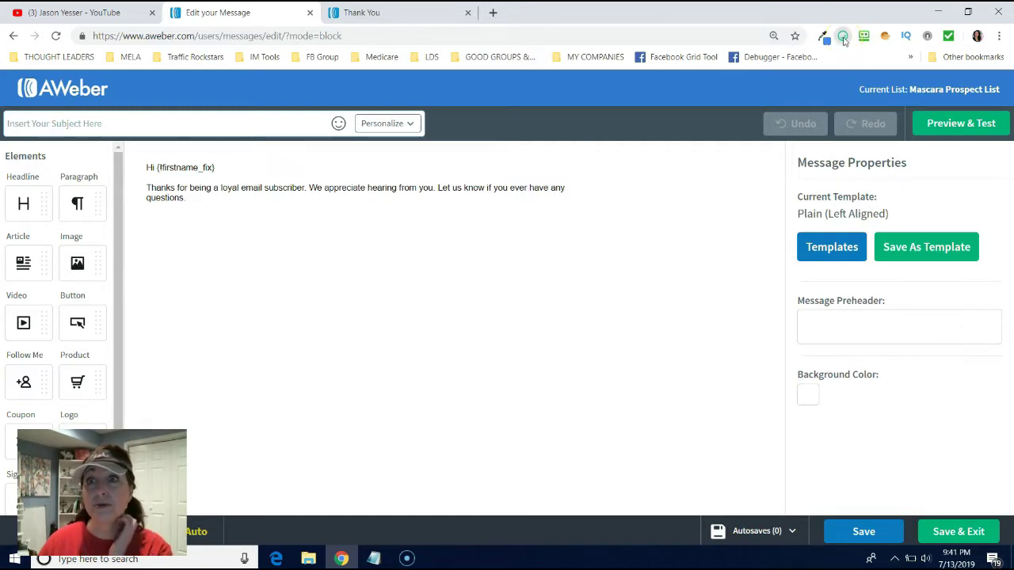
pyautogui.click(549, 187)
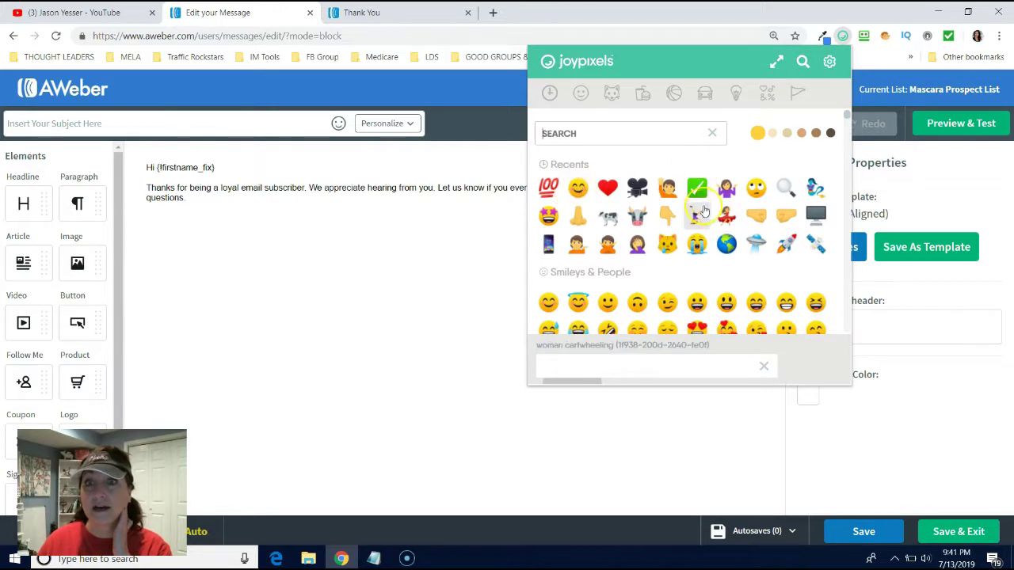
pyautogui.click(698, 190)
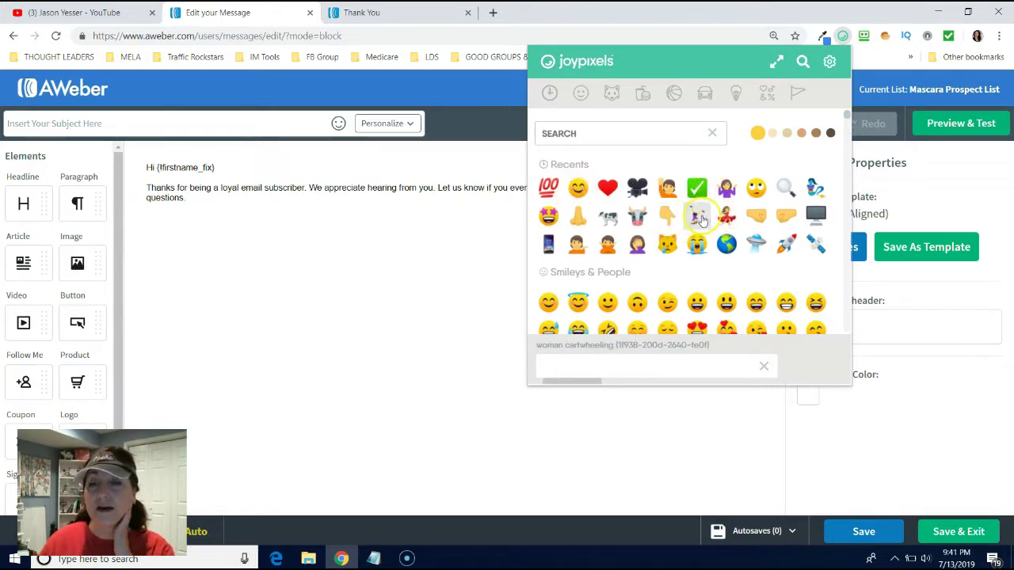
pyautogui.click(548, 189)
pyautogui.click(101, 119)
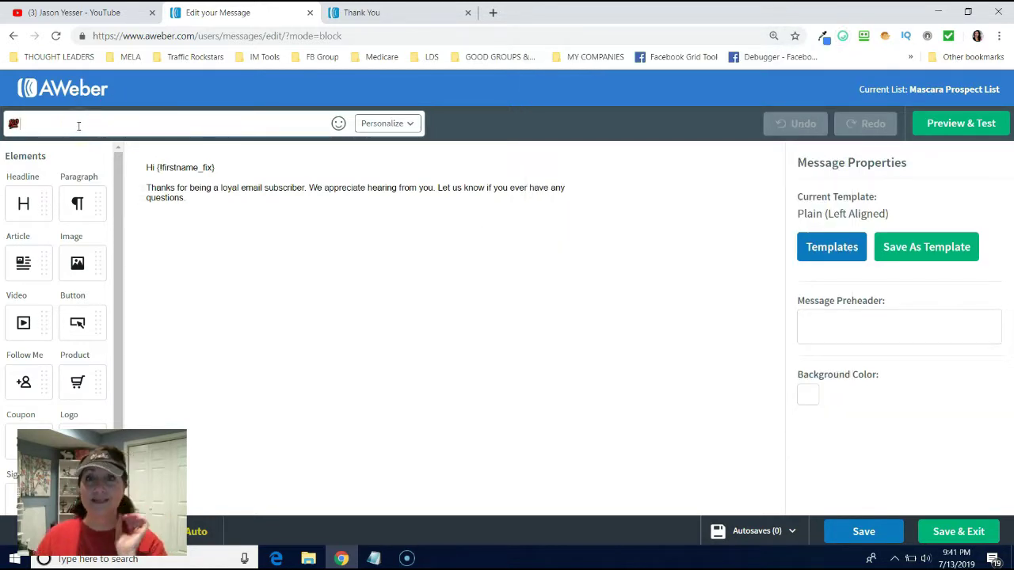
# Step: Complete the subject line after the emoji with "You're In....Welcome!"
pyautogui.click(75, 126)
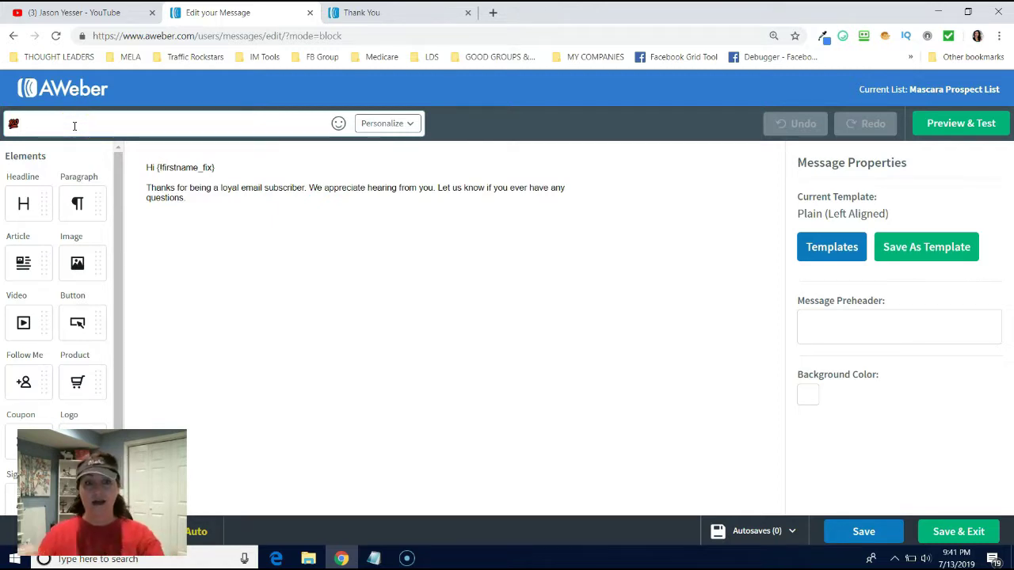
pyautogui.write("You're")
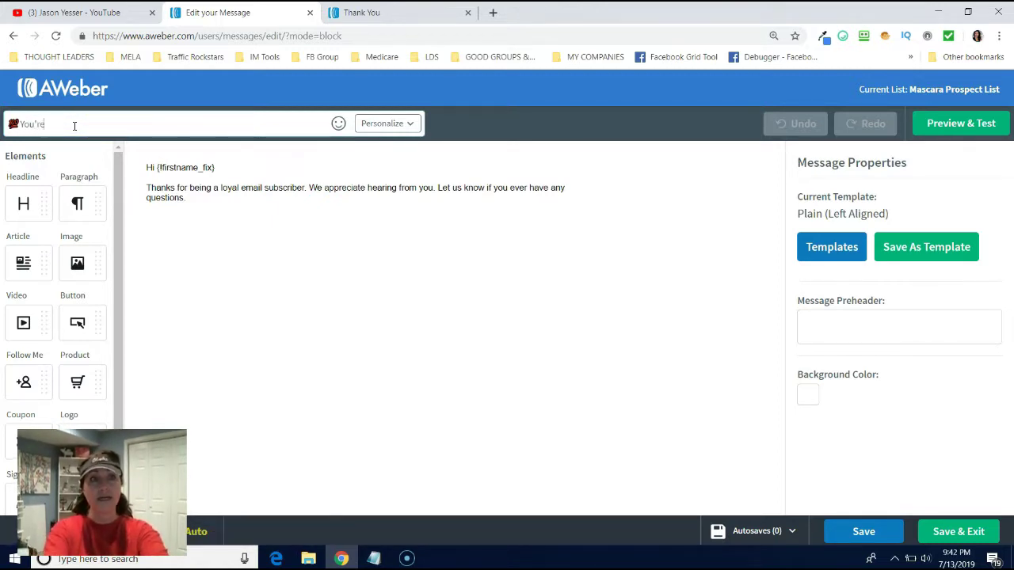
pyautogui.write(' in! Welcome!')
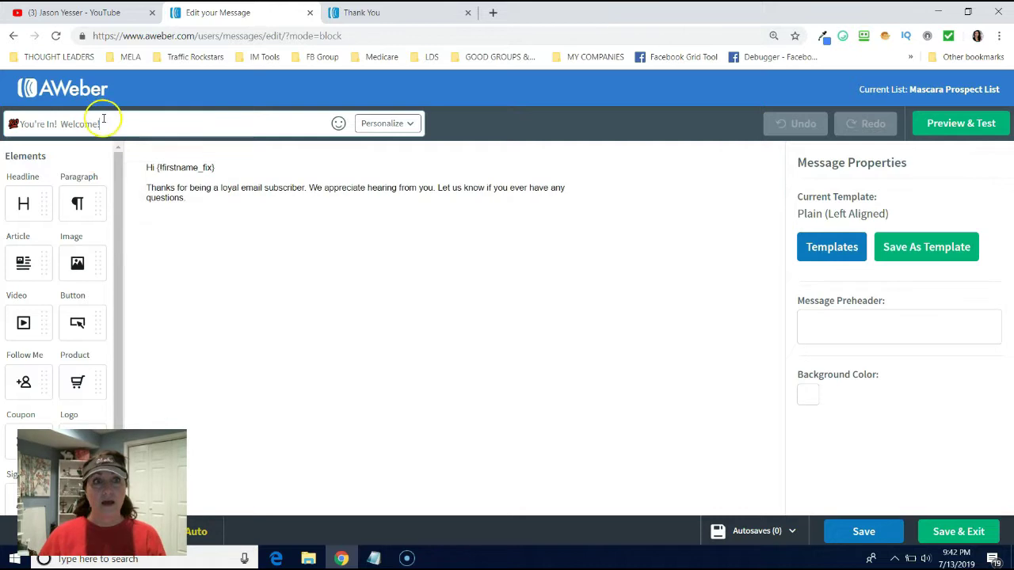
pyautogui.moveTo(100, 123); pyautogui.dragTo(54, 126)
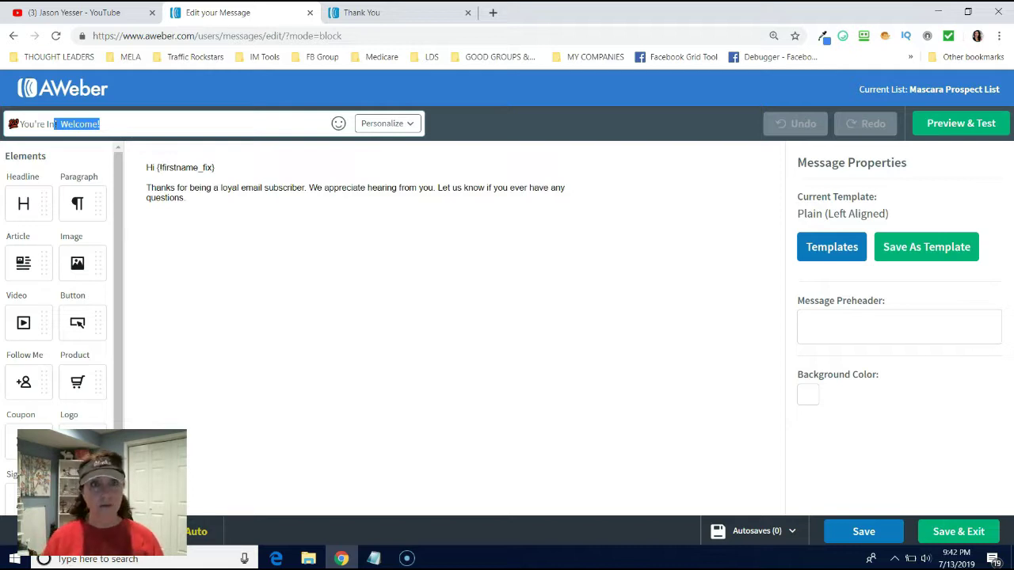
pyautogui.press('BackSpace')
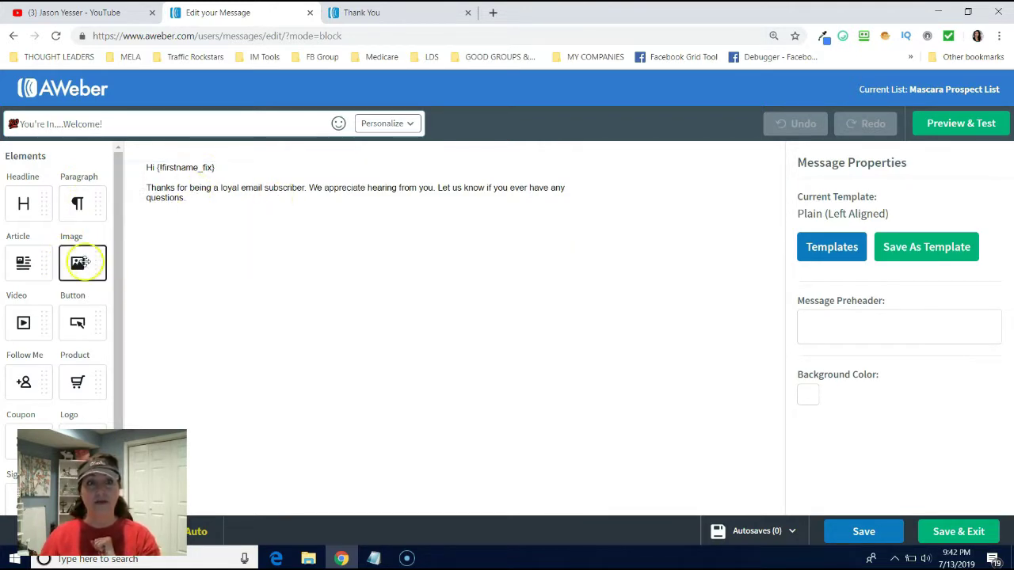
# Step: Add an image element above the greeting and fill it with the purple personal header banner from page 2 of My Images
pyautogui.moveTo(81, 263); pyautogui.dragTo(221, 242)
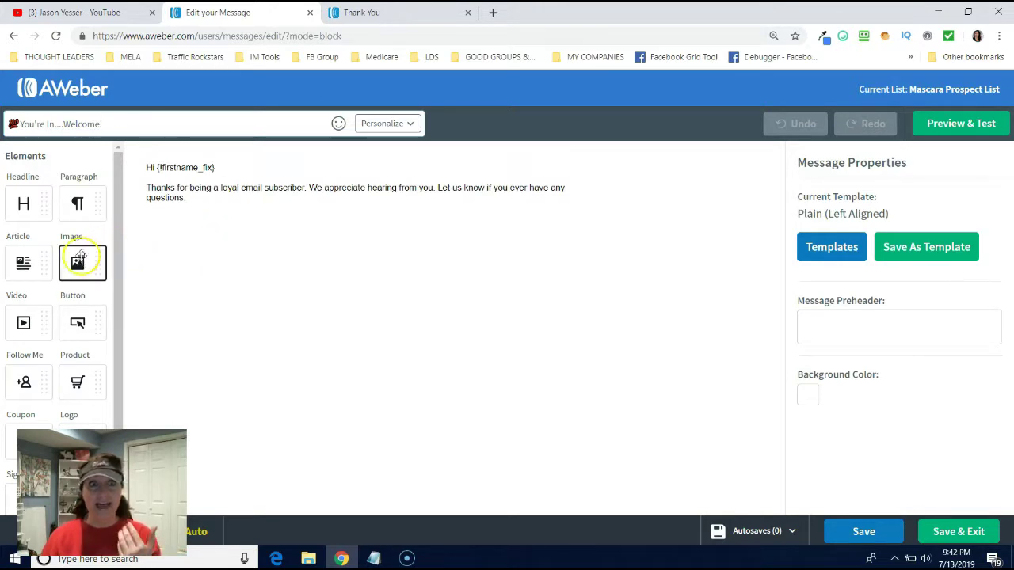
pyautogui.moveTo(77, 262); pyautogui.dragTo(208, 176)
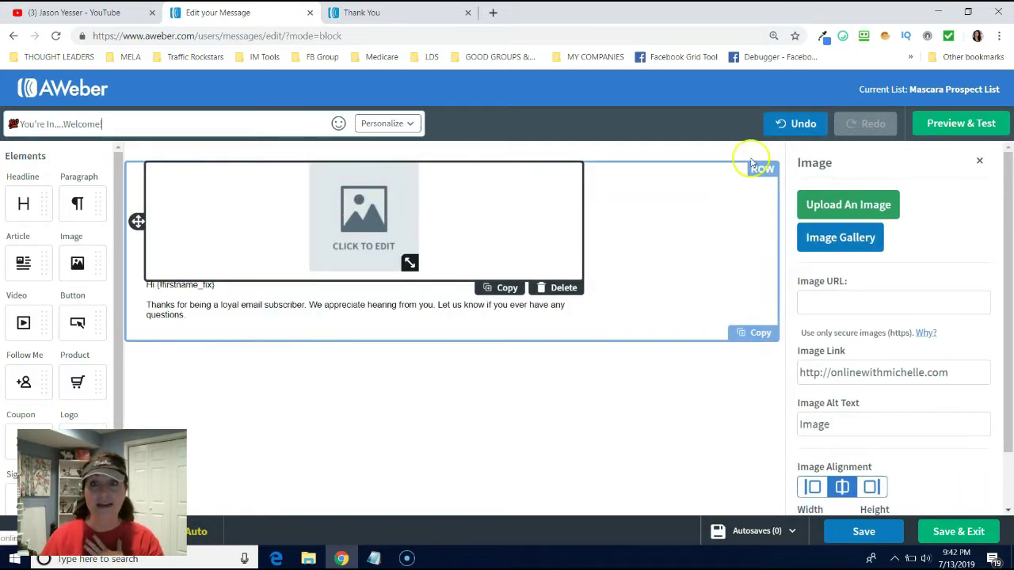
pyautogui.click(826, 240)
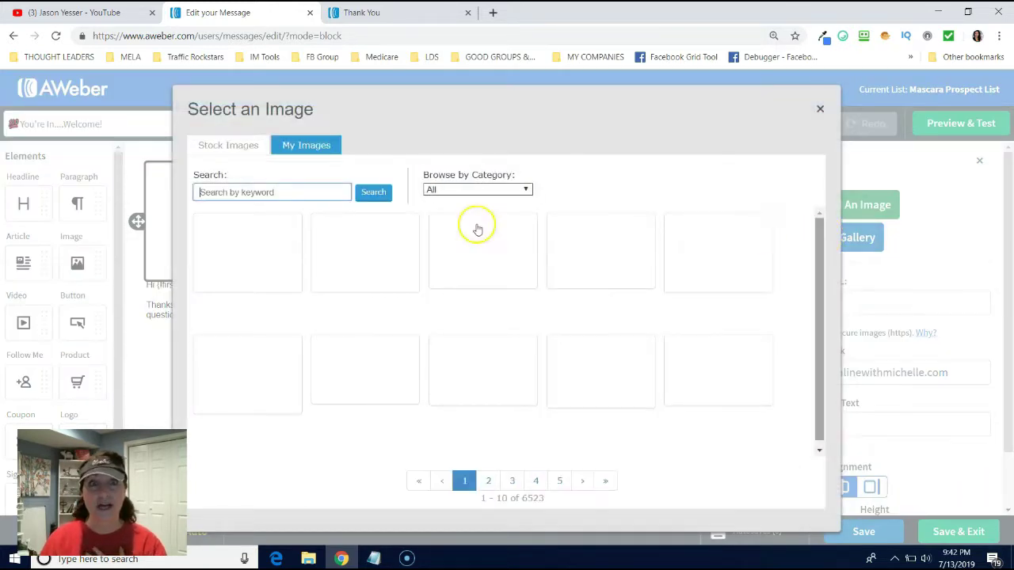
pyautogui.click(300, 145)
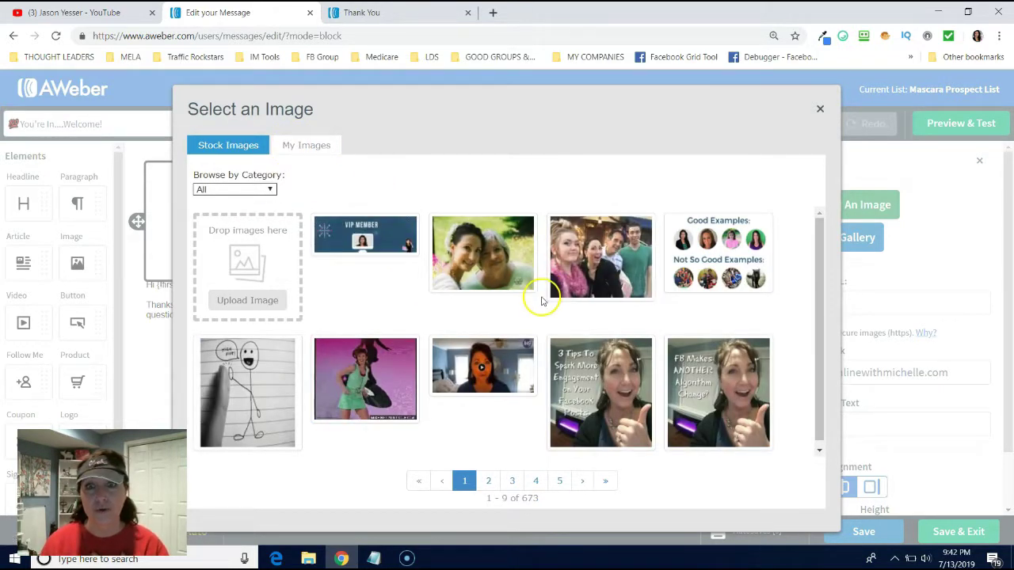
pyautogui.click(488, 480)
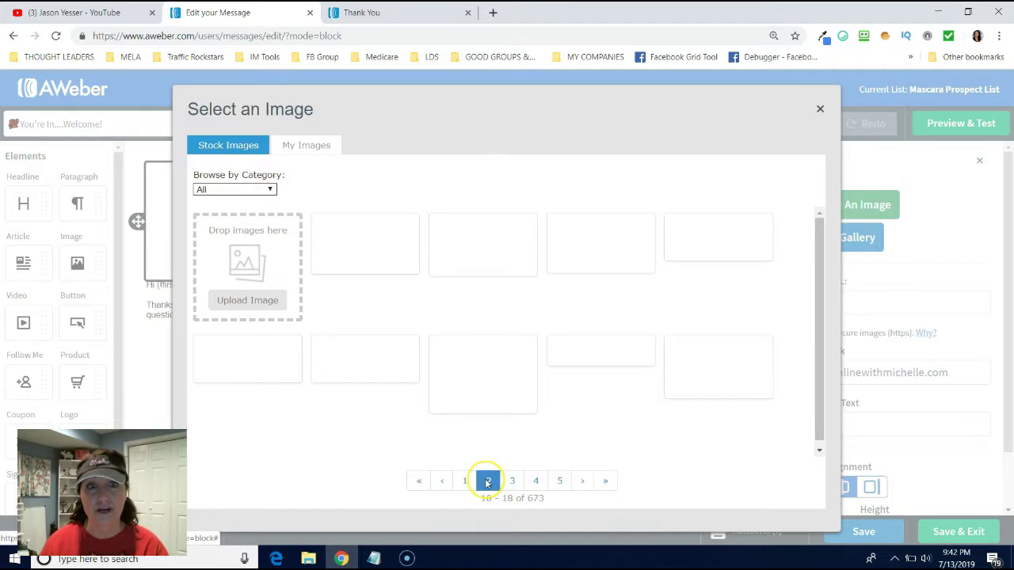
pyautogui.click(509, 481)
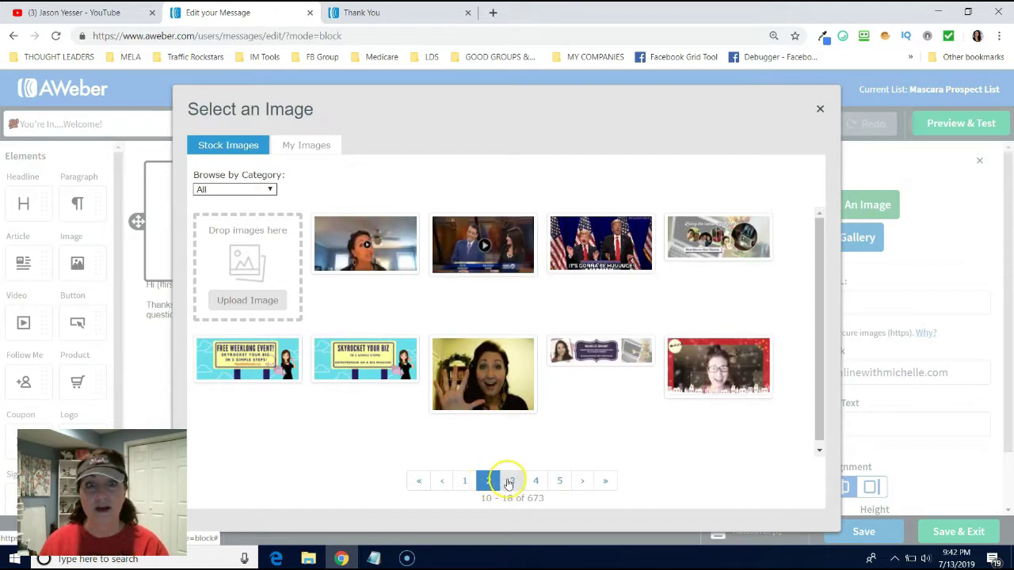
pyautogui.click(486, 481)
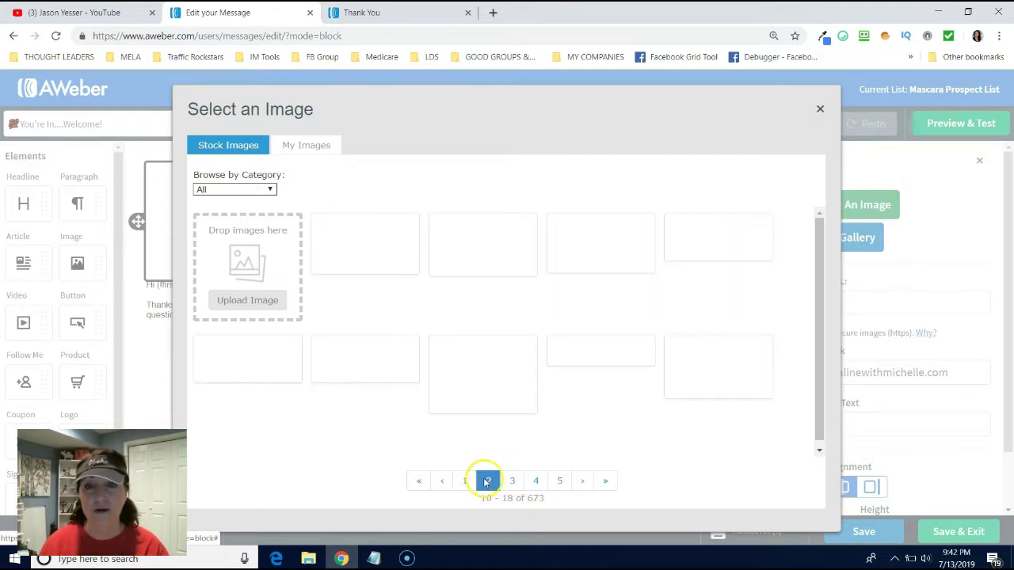
pyautogui.click(559, 335)
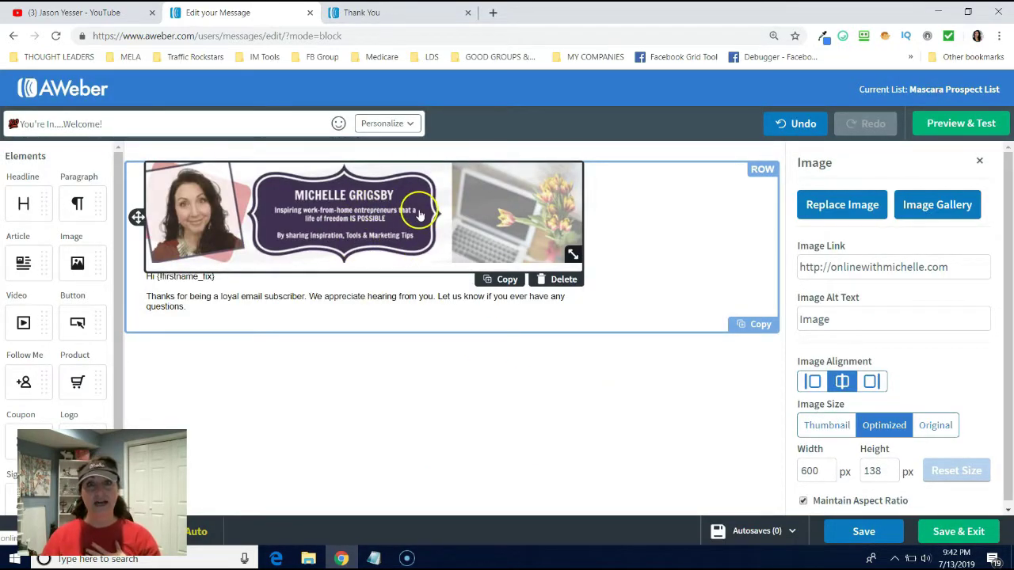
# Step: Add a comma after the first-name placeholder in the greeting line
pyautogui.click(181, 309)
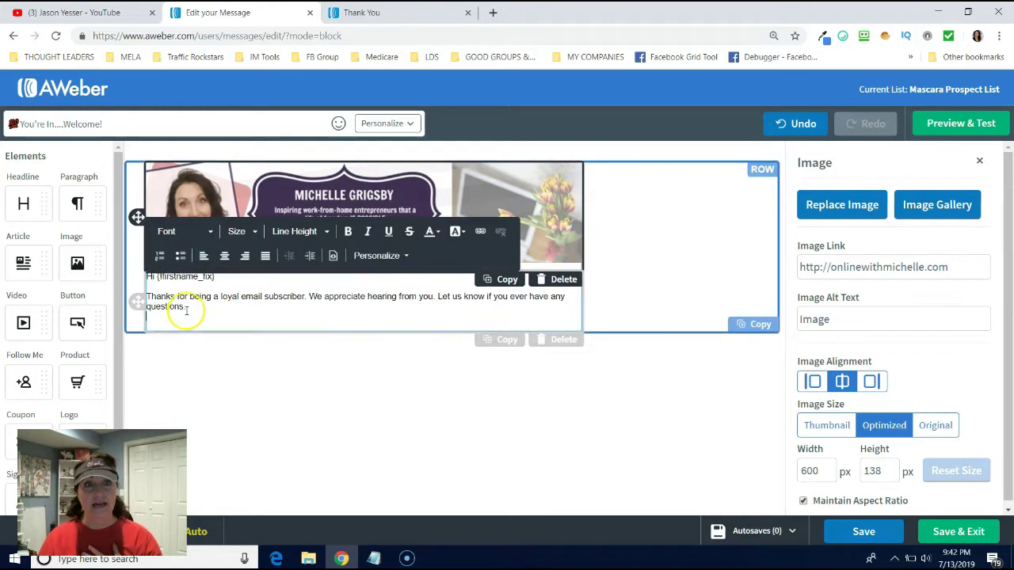
pyautogui.click(162, 276)
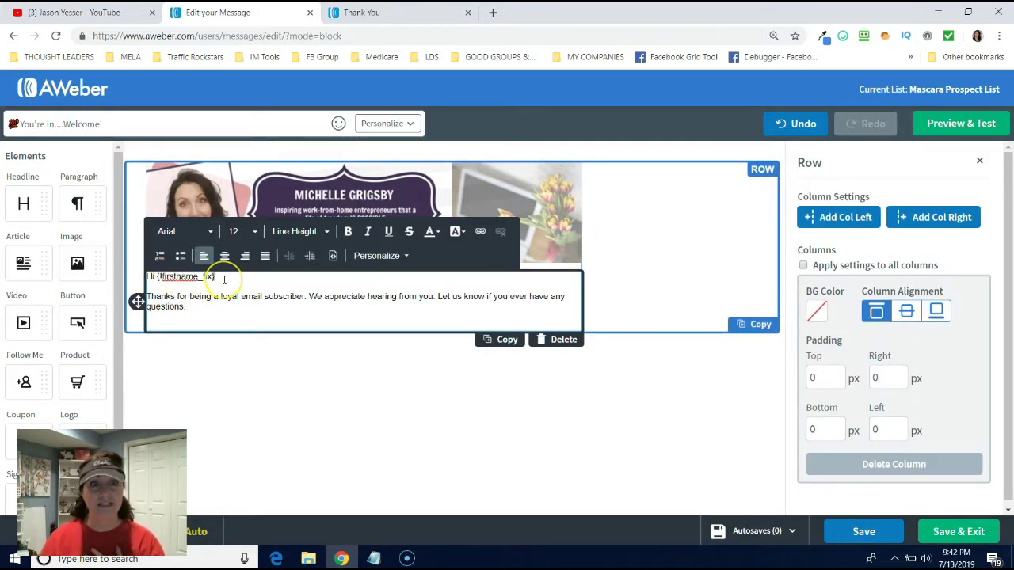
pyautogui.write(',')
# Step: Replace the default body paragraph with "I am so excited you're here! Be sure to join our private group by clicking HERE." and start a new line
pyautogui.click(169, 306)
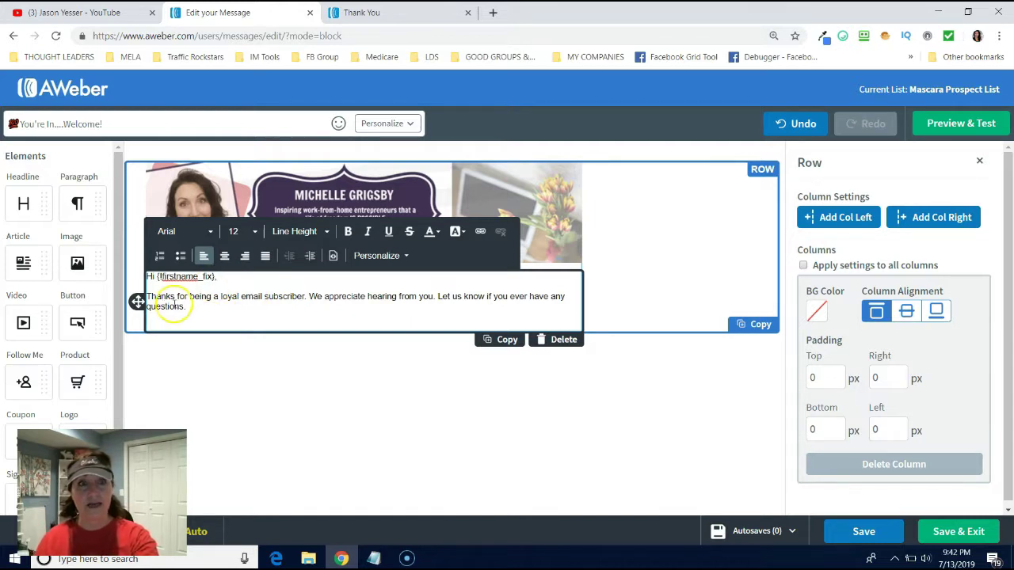
pyautogui.moveTo(203, 308); pyautogui.dragTo(139, 297)
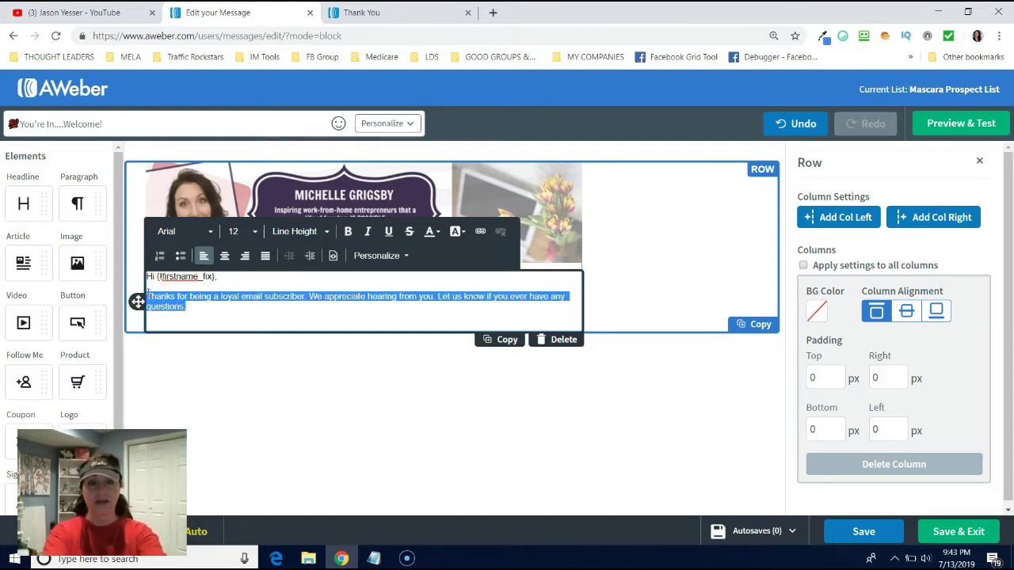
pyautogui.write("I am so excited you're here!  Be sure to join our private group by clicking HERE.")
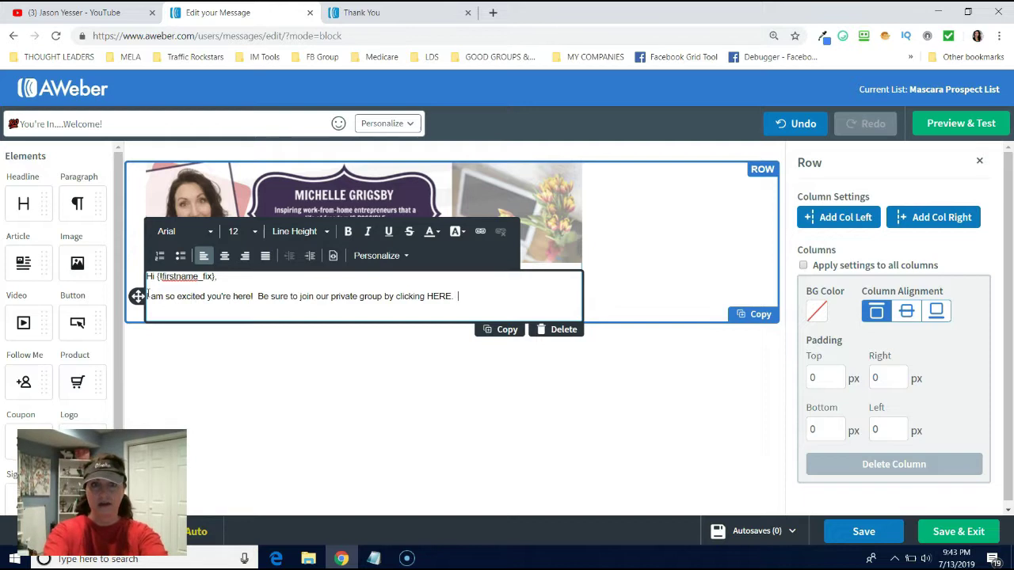
pyautogui.press('Return')
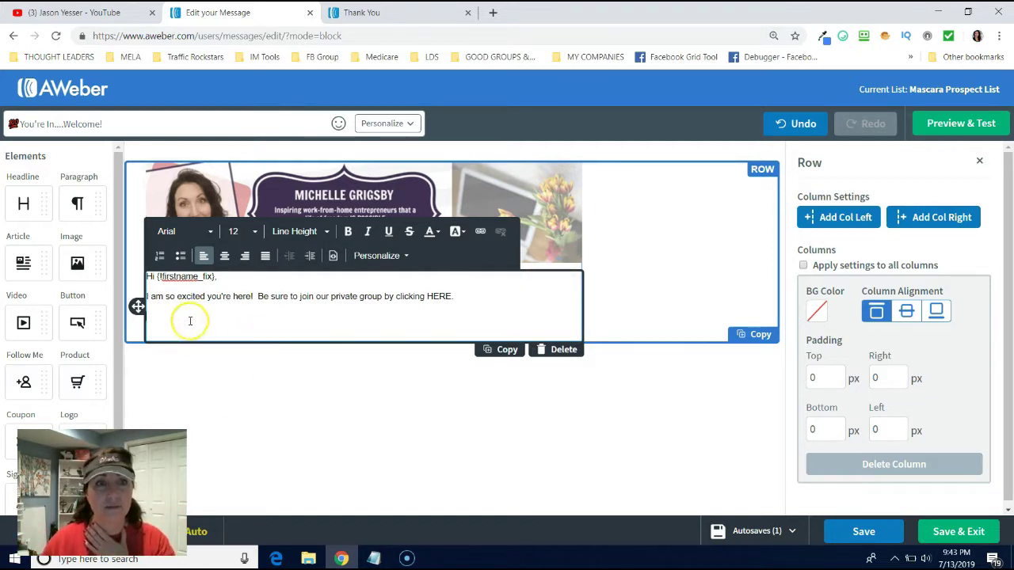
# Step: Set the font size of the greeting and body text to 15
pyautogui.moveTo(460, 293); pyautogui.dragTo(147, 276)
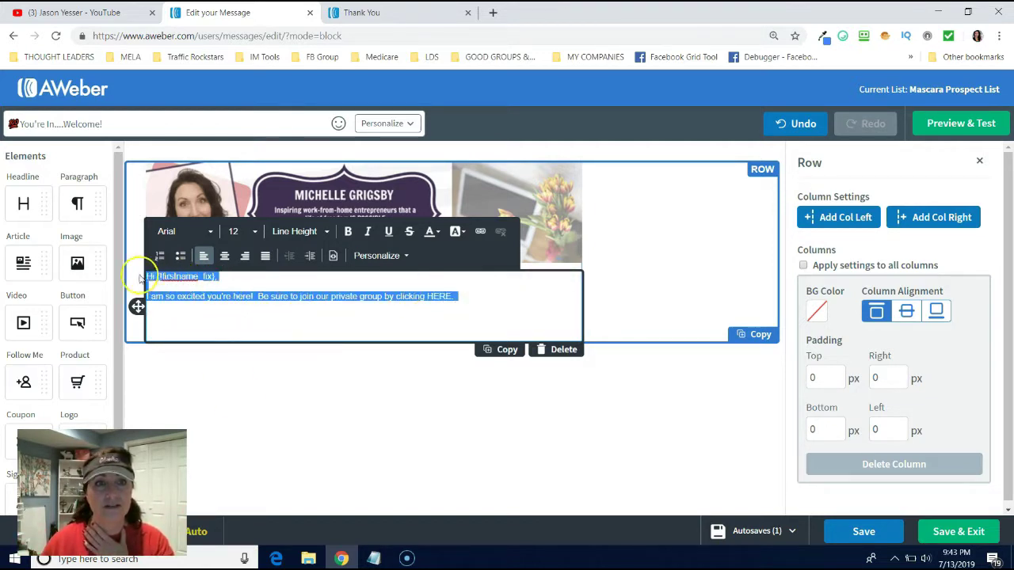
pyautogui.click(255, 233)
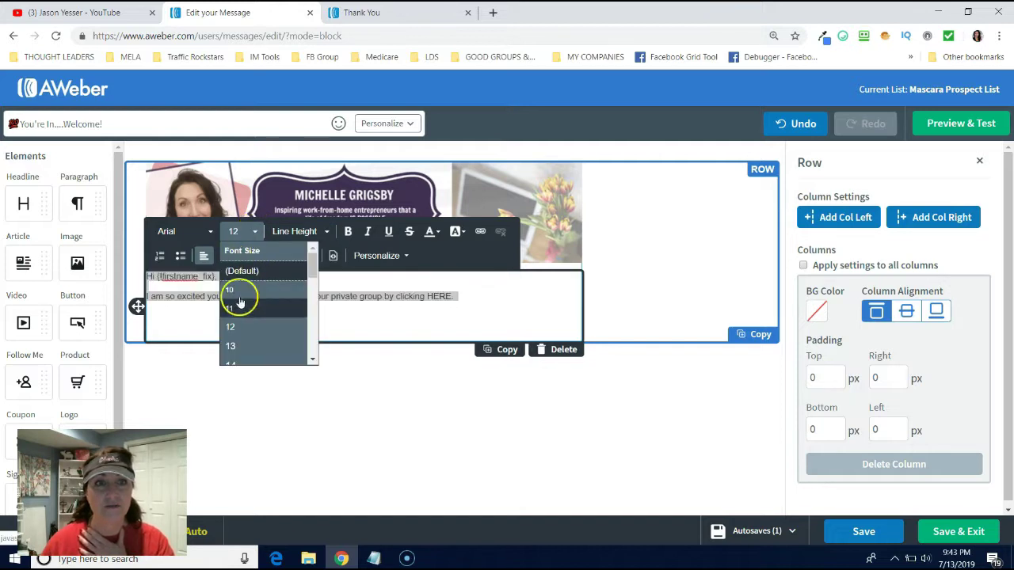
pyautogui.scroll(-2, 236, 341)
pyautogui.click(234, 341)
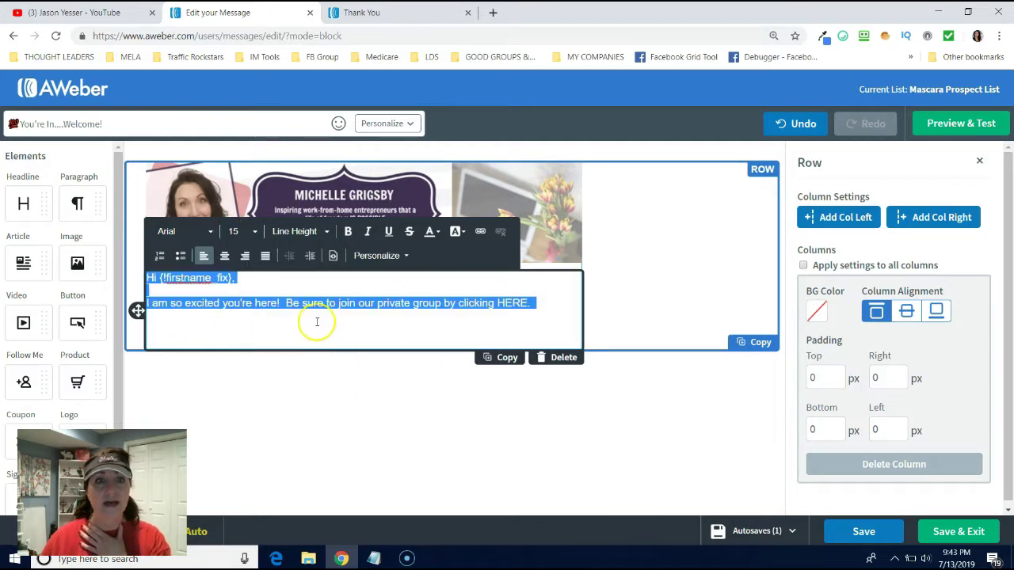
pyautogui.click(315, 329)
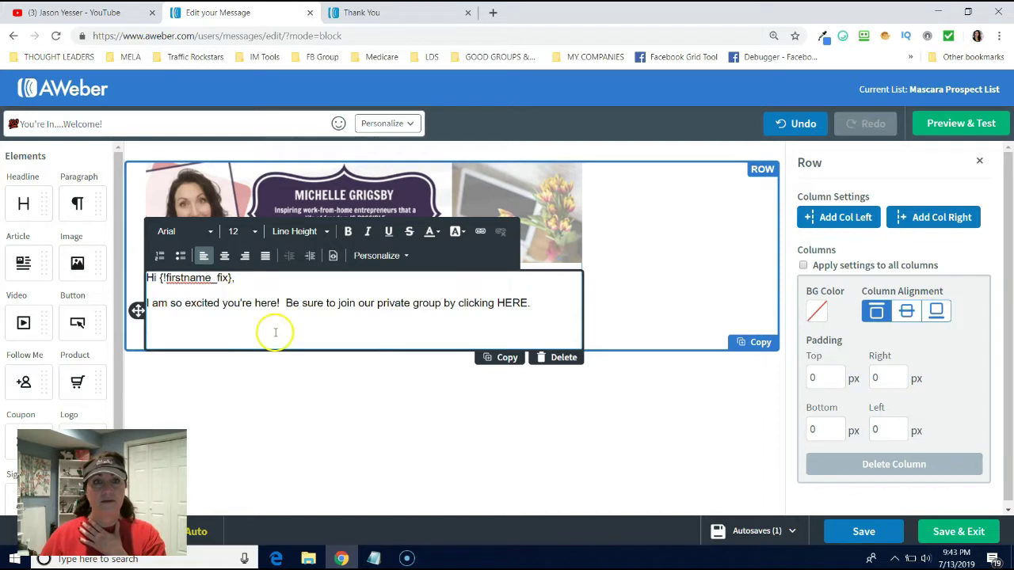
# Step: Move the sentence "Be sure to join our private group by clicking HERE." onto its own line and add a new line below it
pyautogui.click(287, 302)
pyautogui.press('Return')
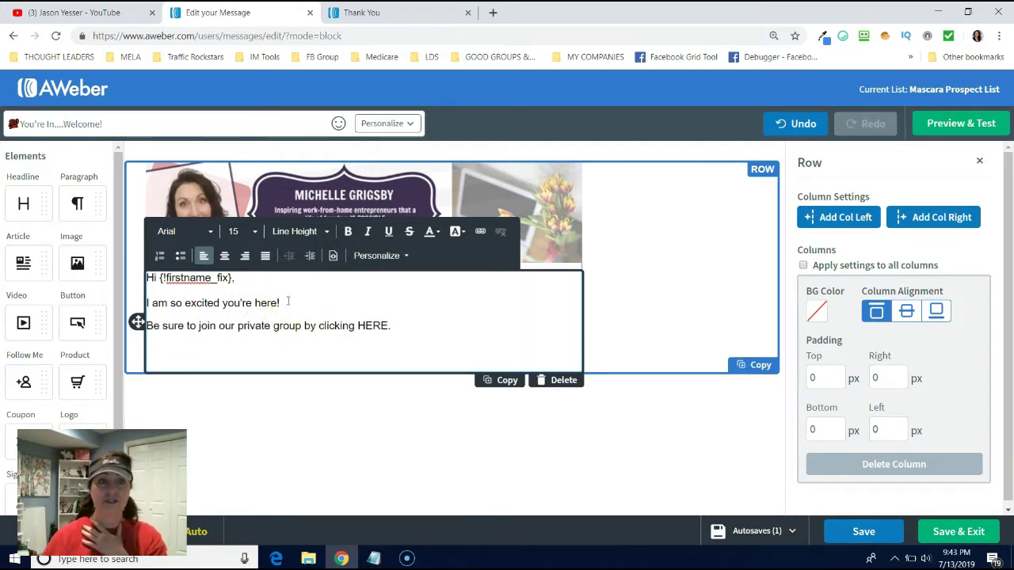
pyautogui.click(399, 329)
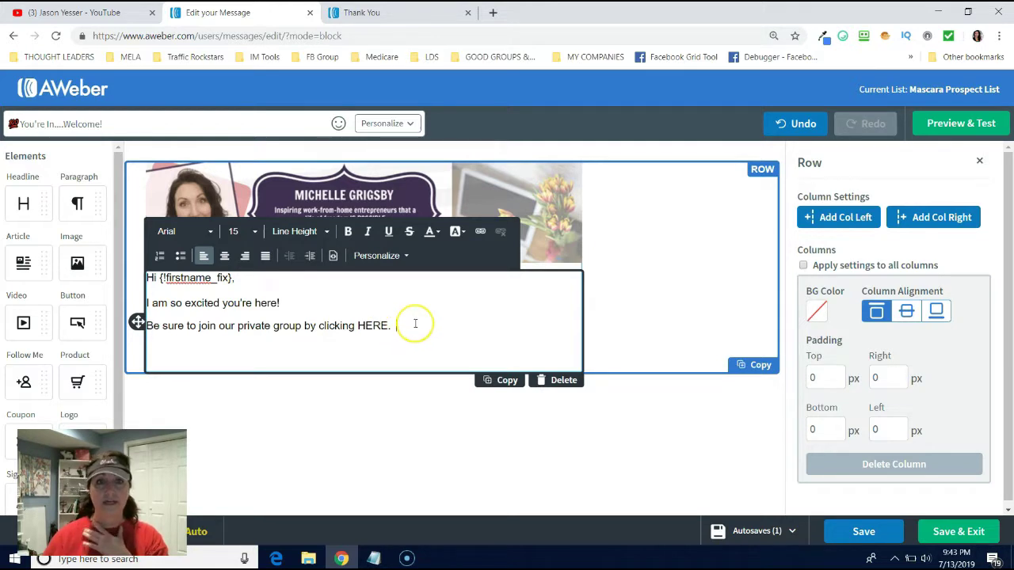
pyautogui.press('Return')
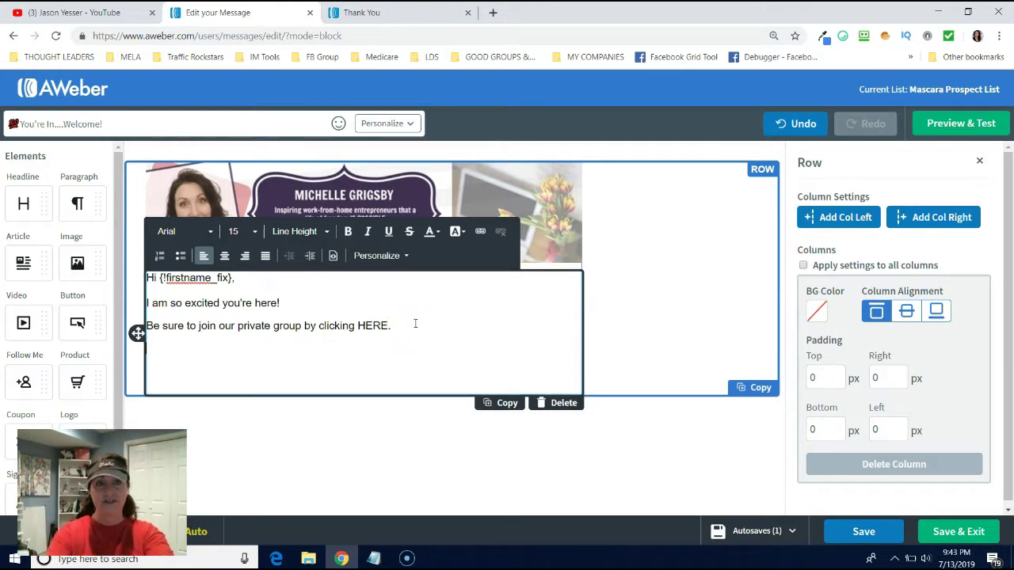
# Step: Add a line of filler text below the invitation, and close the email with "Talk to you soon," and the sender's full name
pyautogui.write('aksdjfa;skdfj;askdjf;askdf;alsdkfj;adf')
pyautogui.press('Return')
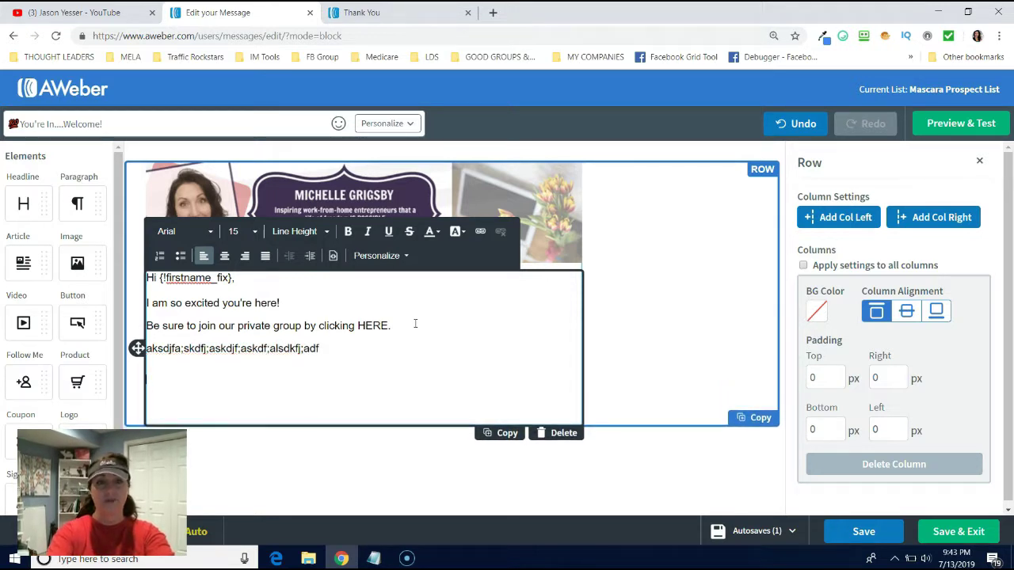
pyautogui.write('Talk')
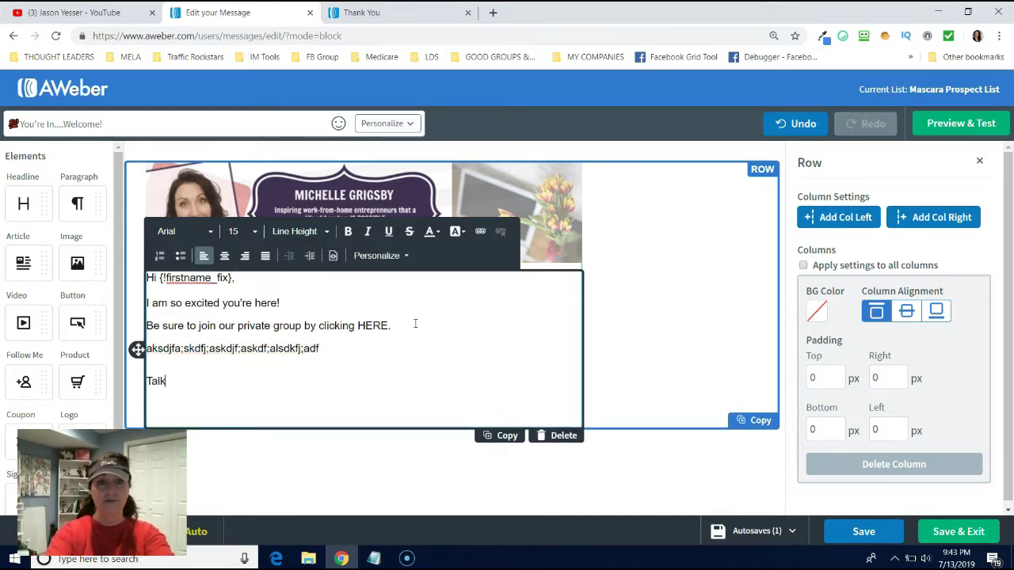
pyautogui.write(' to you soon,')
pyautogui.press('Return')
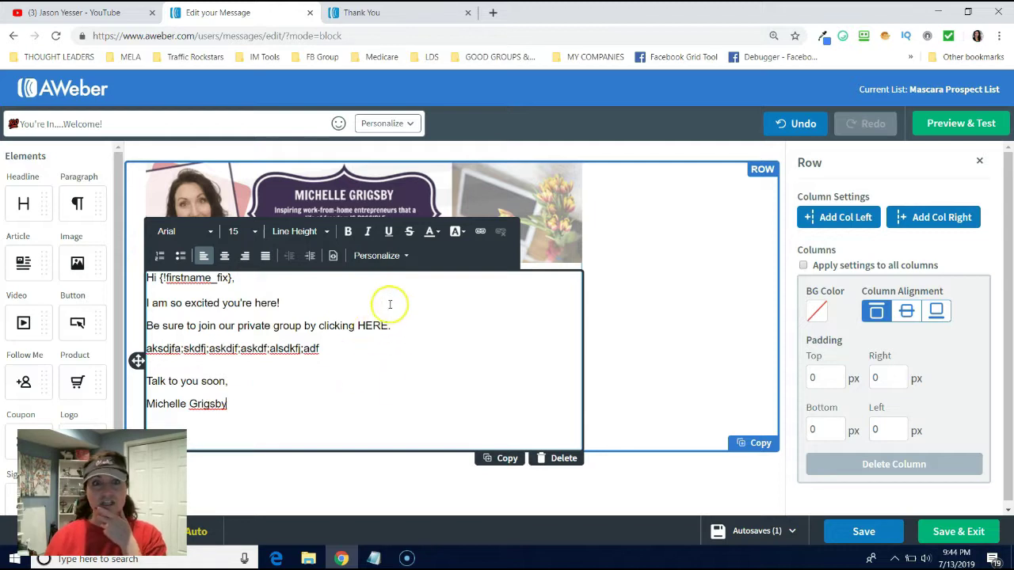
pyautogui.click(228, 326)
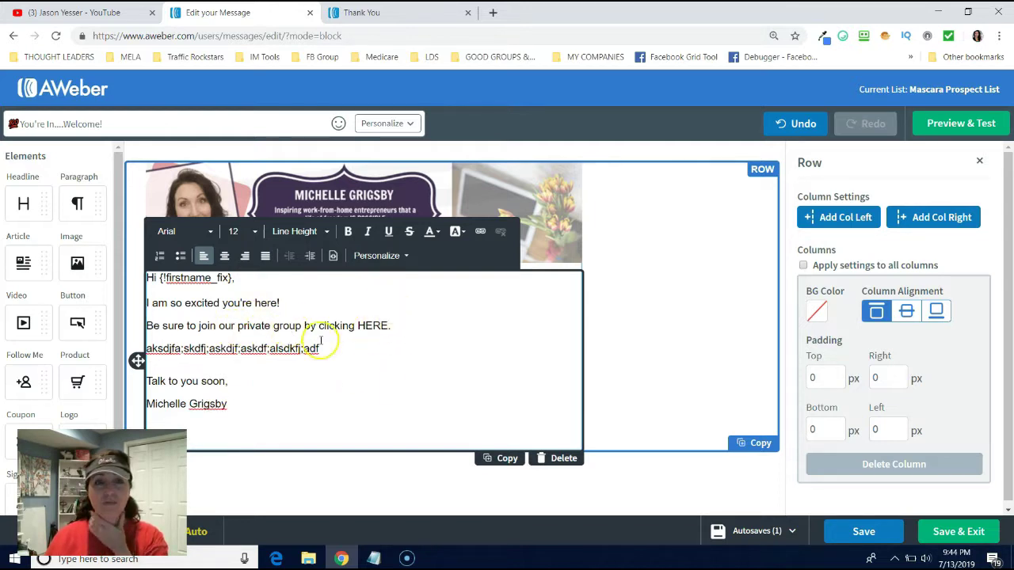
pyautogui.moveTo(359, 325); pyautogui.dragTo(388, 326)
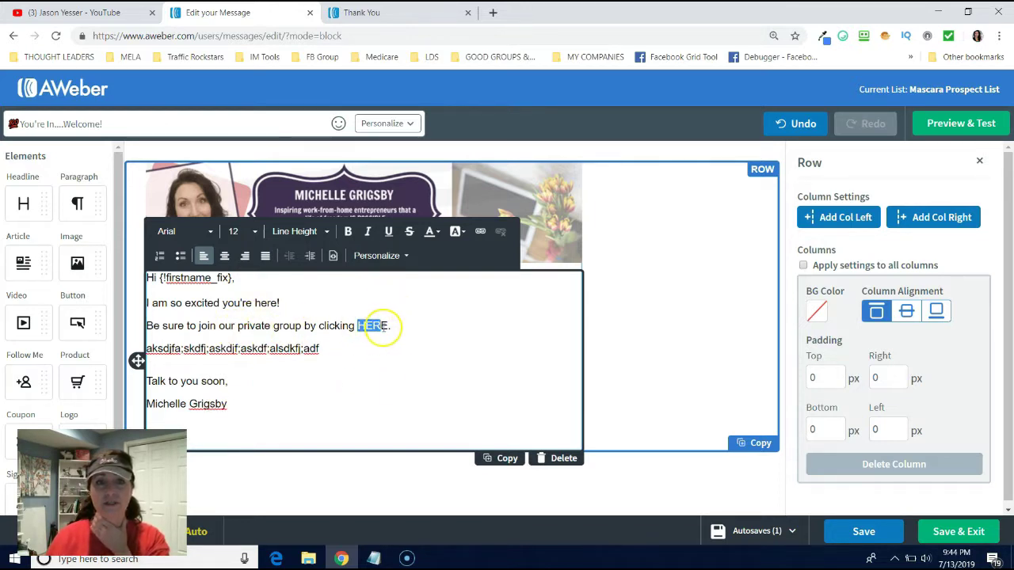
pyautogui.moveTo(358, 326); pyautogui.dragTo(398, 327)
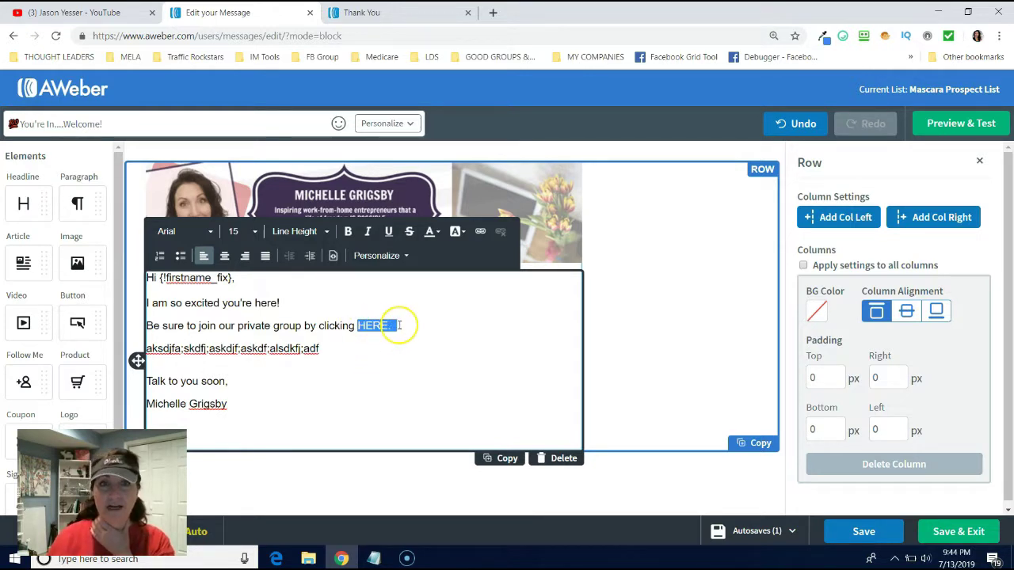
pyautogui.click(480, 233)
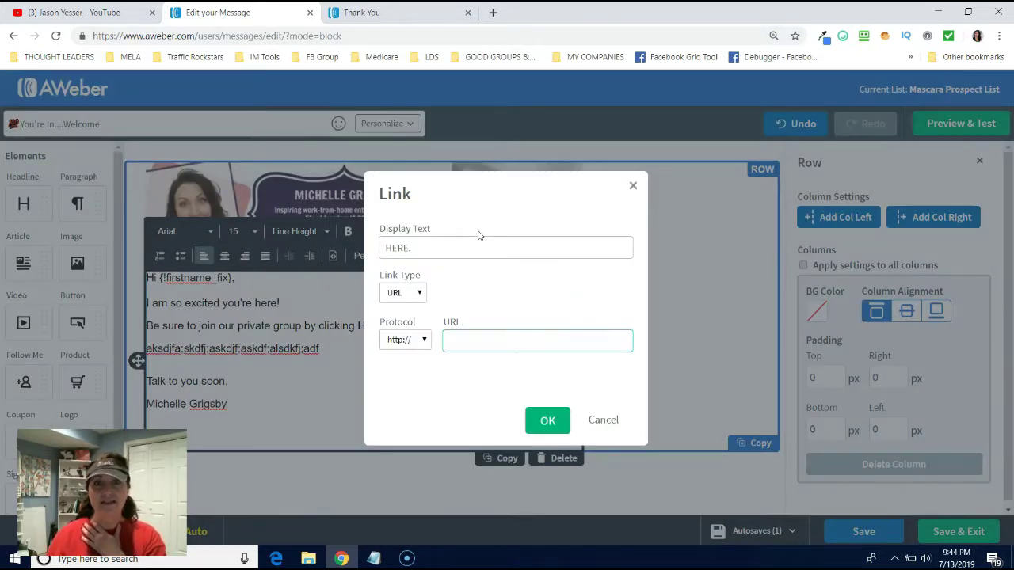
pyautogui.click(423, 340)
pyautogui.click(402, 367)
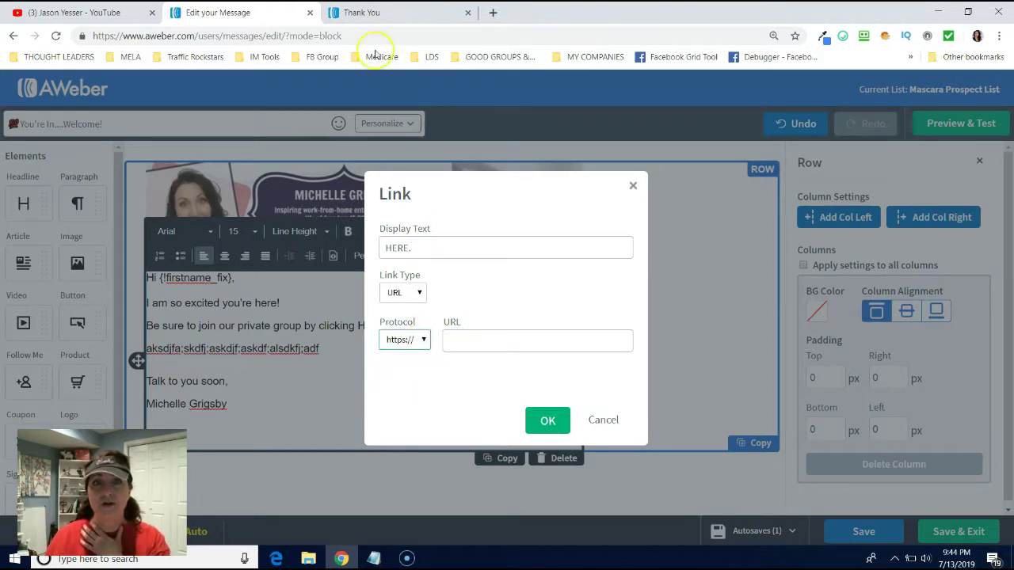
# Step: Open the Social Media Tips private Facebook group in a new browser tab and copy its web address
pyautogui.click(493, 13)
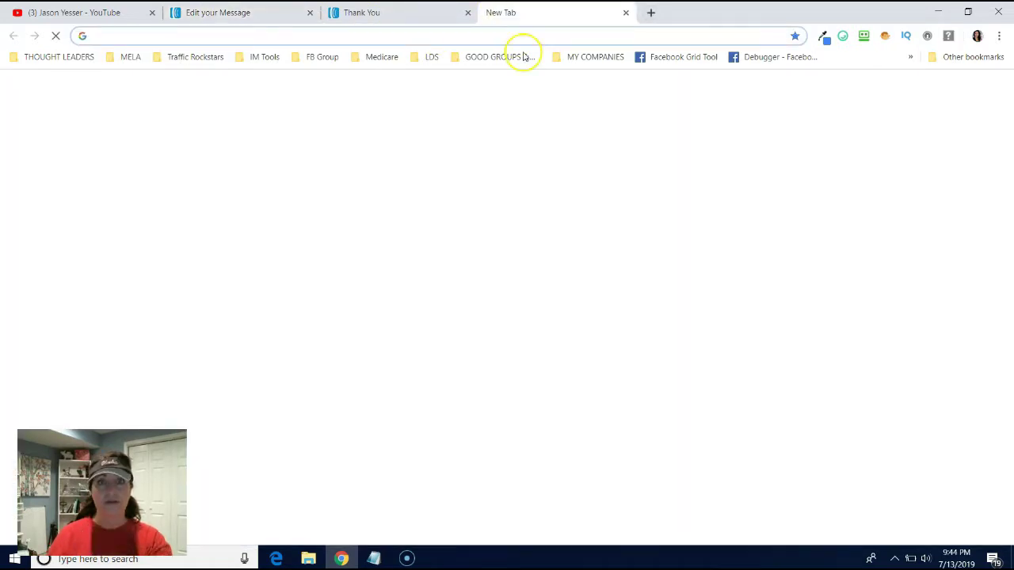
pyautogui.write('social')
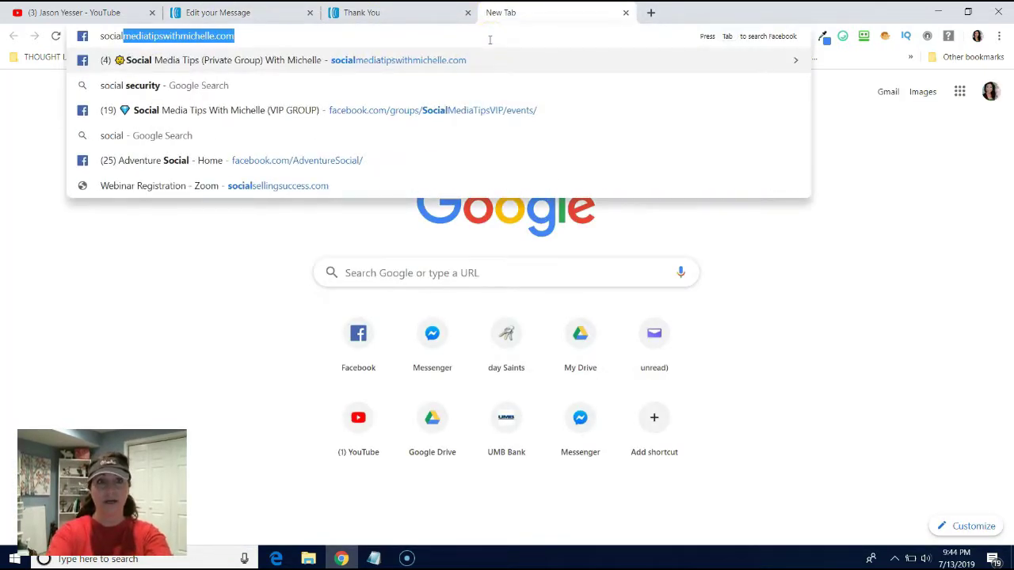
pyautogui.press('Return')
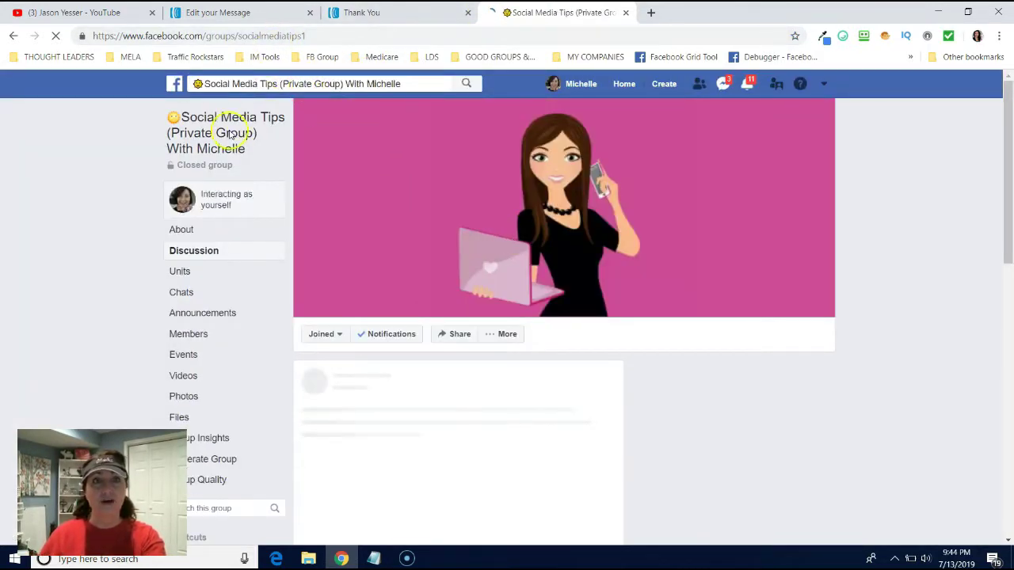
pyautogui.moveTo(313, 36); pyautogui.dragTo(80, 35)
pyautogui.hotkey('ctrl', 'c')
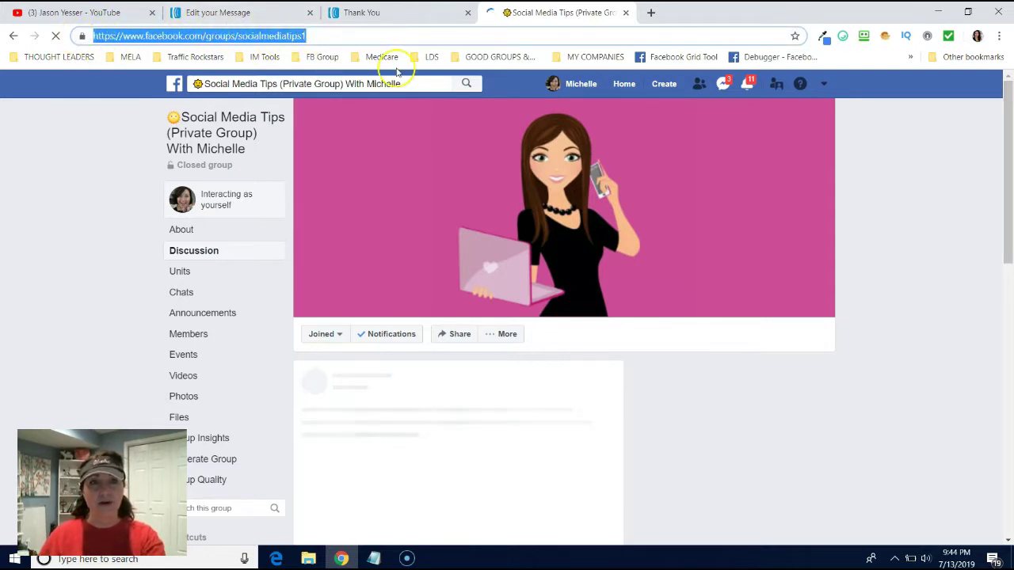
pyautogui.click(369, 16)
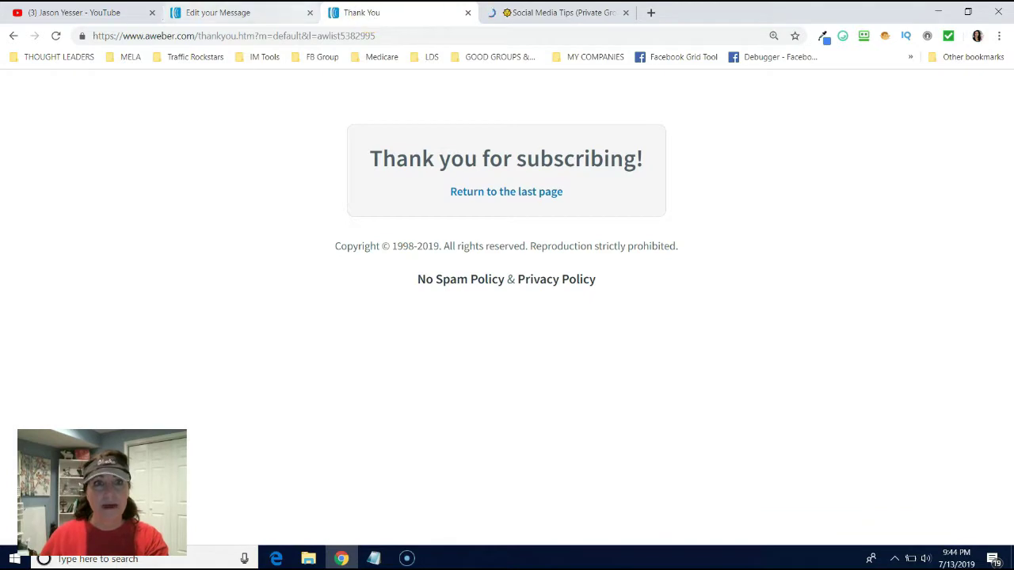
pyautogui.click(467, 13)
pyautogui.click(214, 15)
pyautogui.click(466, 339)
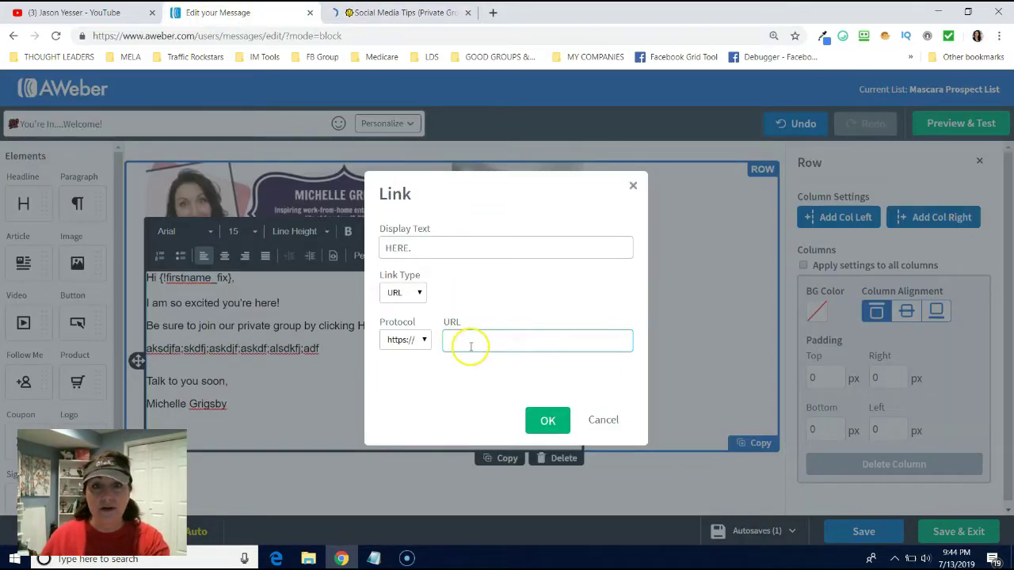
pyautogui.hotkey('ctrl', 'v')
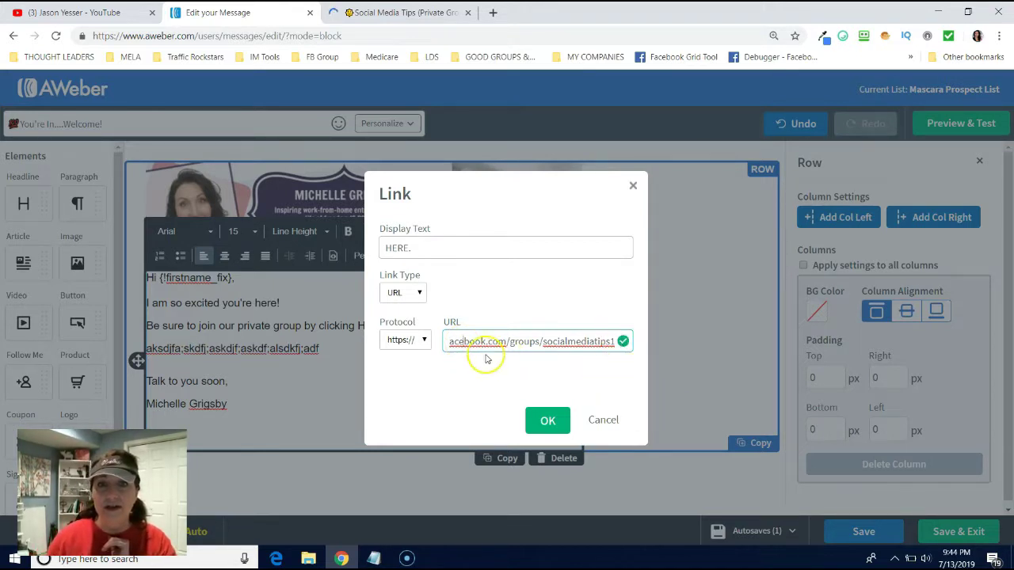
pyautogui.press('Home')
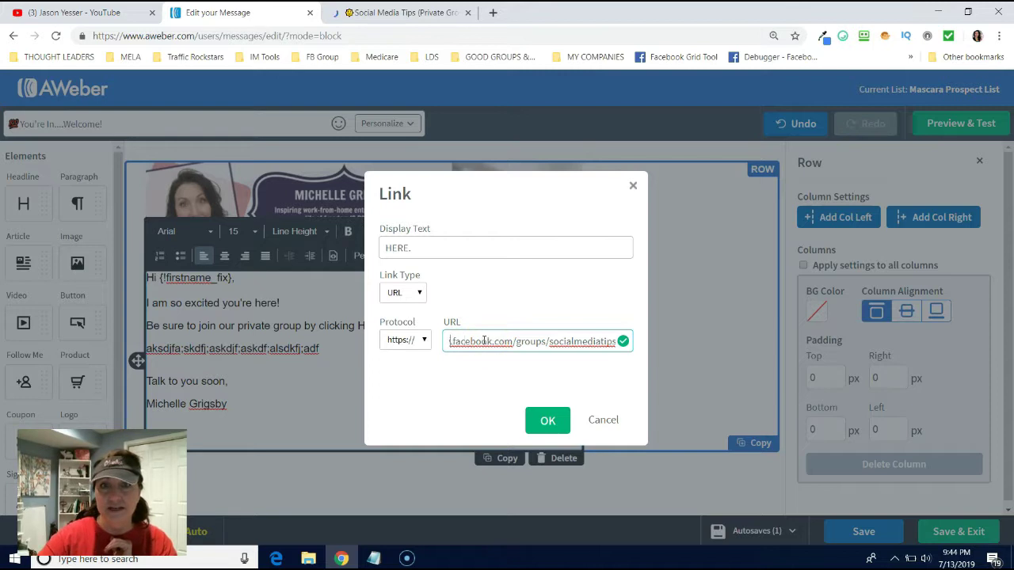
pyautogui.click(547, 420)
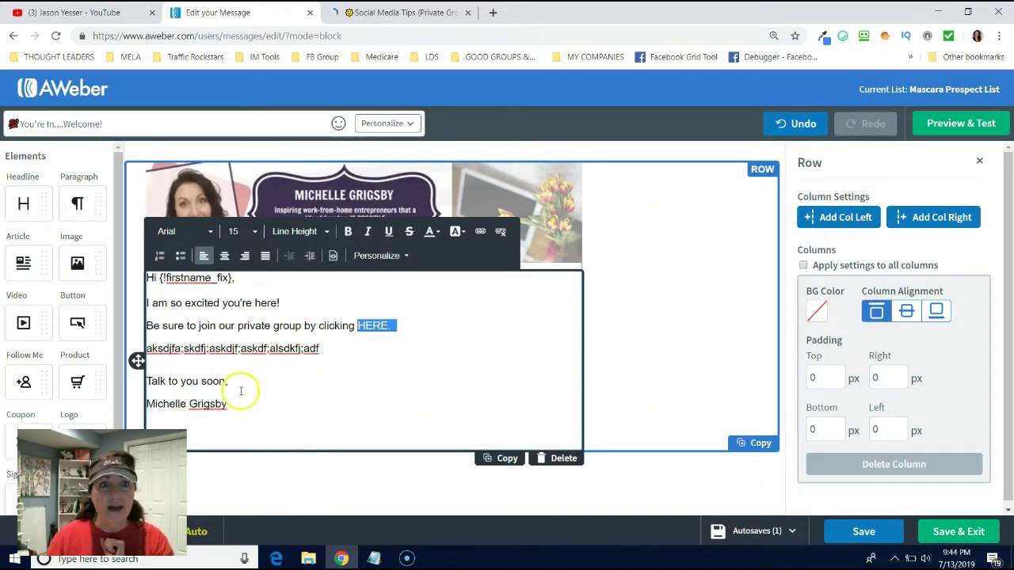
# Step: Finish editing the paragraph block and save the message
pyautogui.click(320, 422)
pyautogui.click(403, 326)
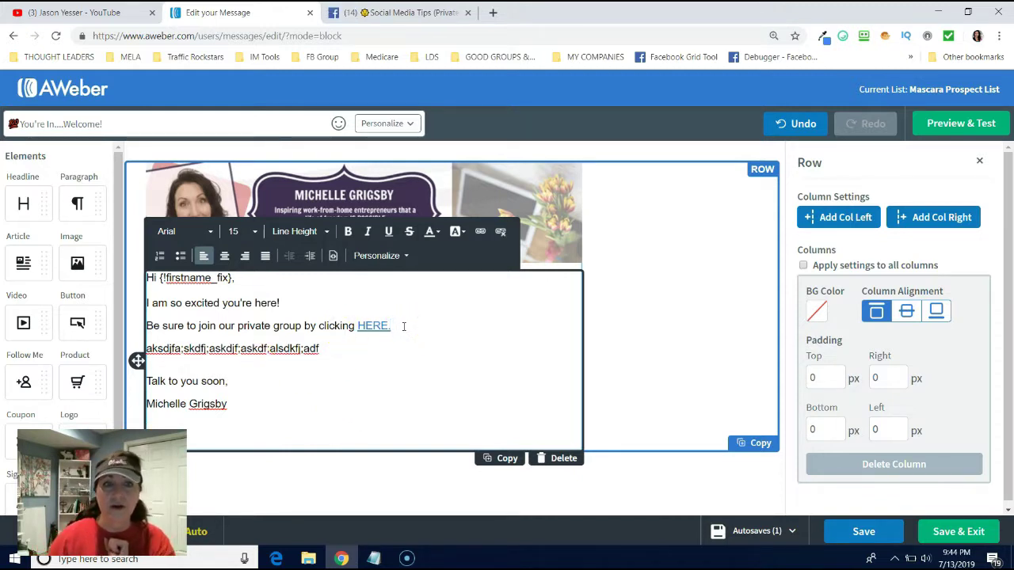
pyautogui.click(670, 480)
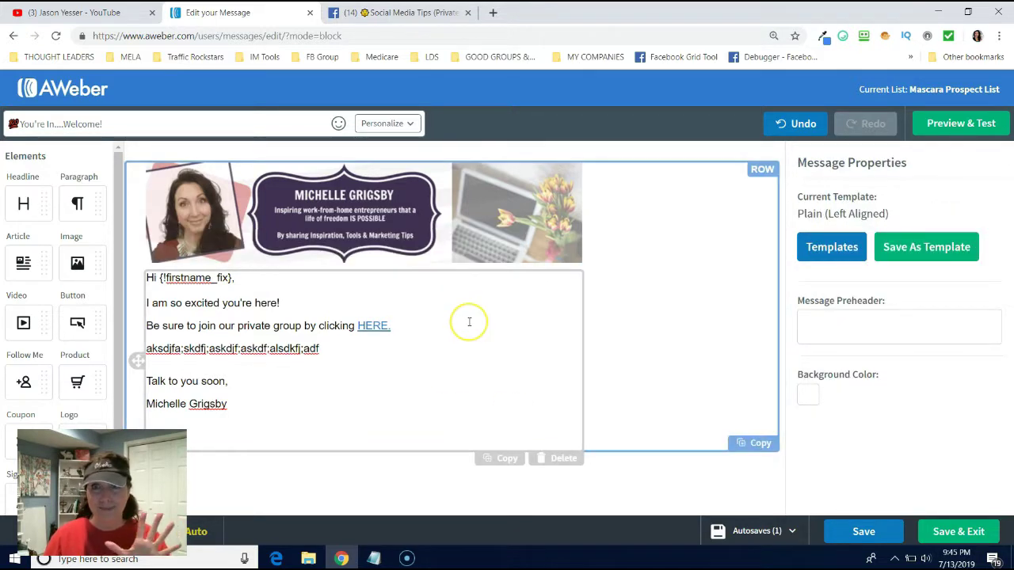
pyautogui.click(856, 533)
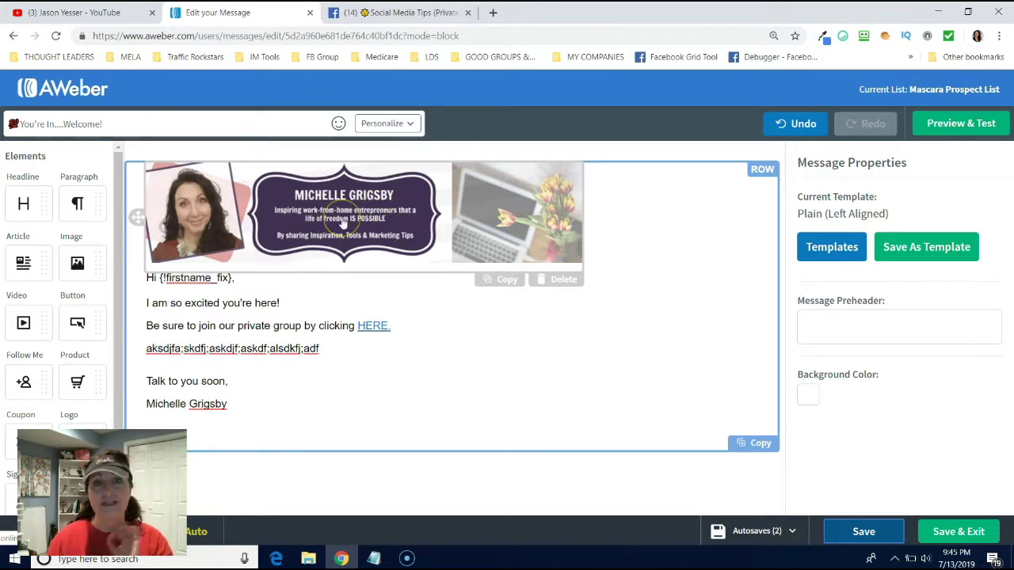
# Step: Replace the header banner's image link with the copied Facebook group address ending in /groups/socialmediatips1
pyautogui.rightClick(353, 210)
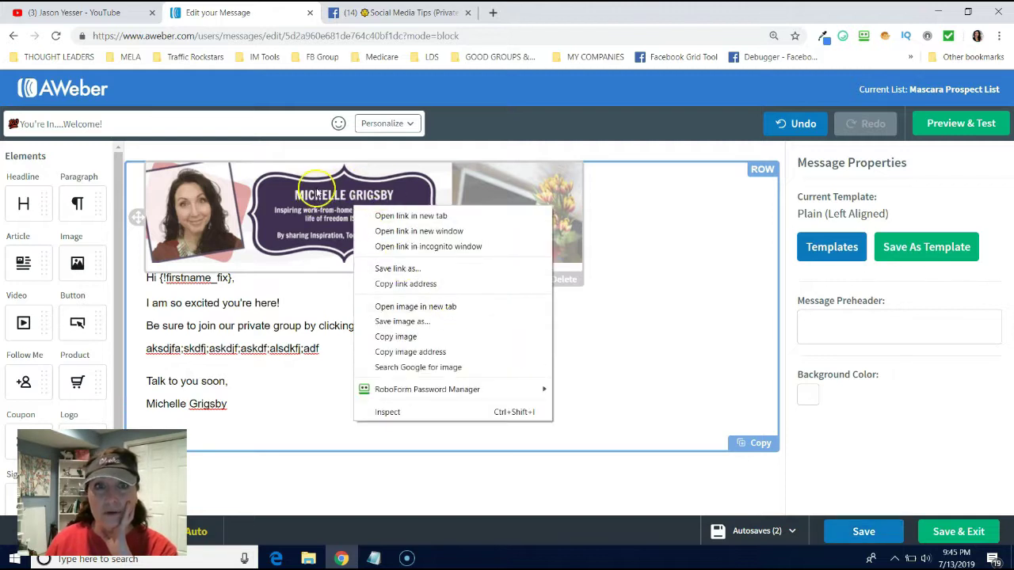
pyautogui.click(291, 204)
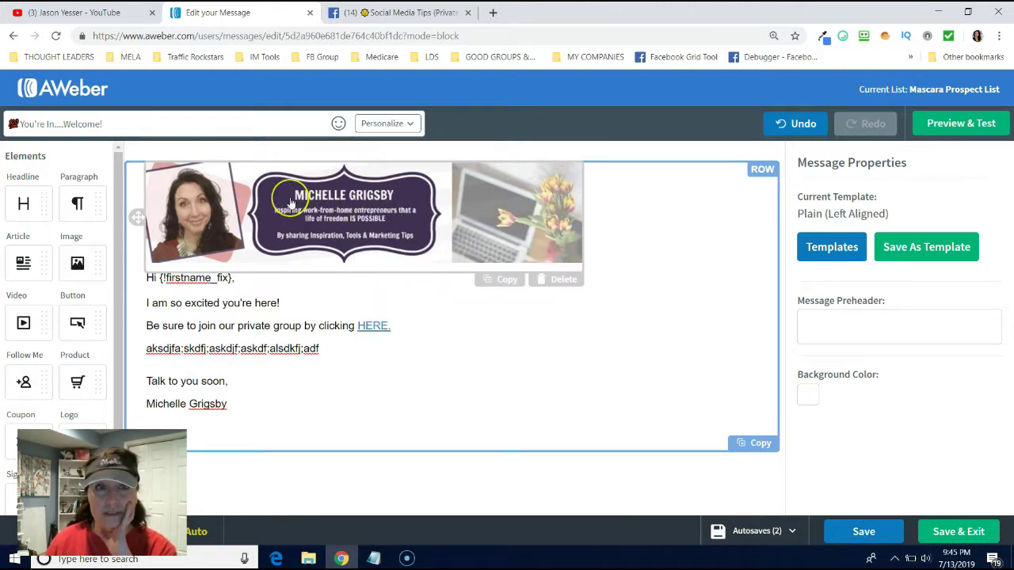
pyautogui.click(291, 204)
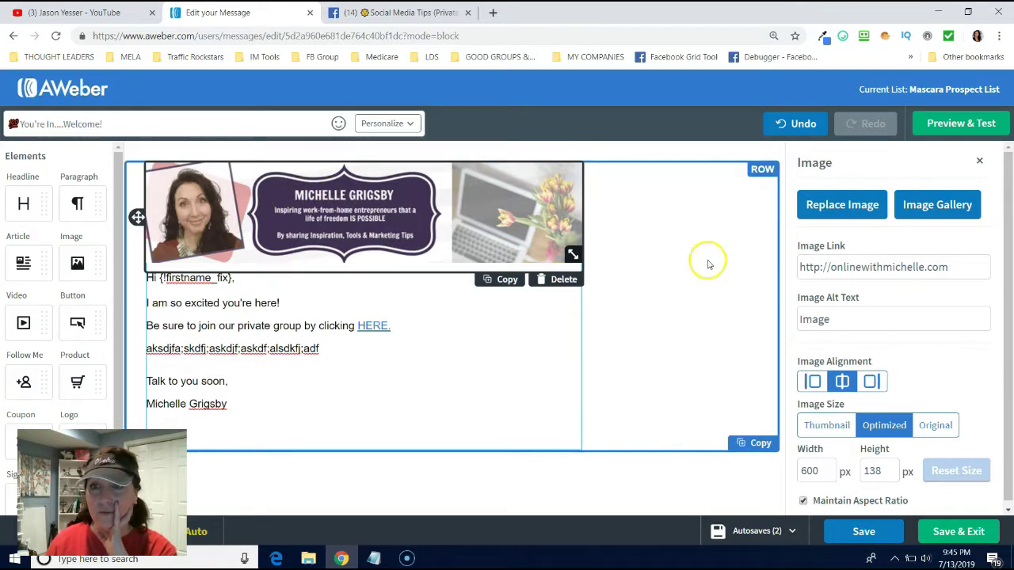
pyautogui.tripleClick(943, 267)
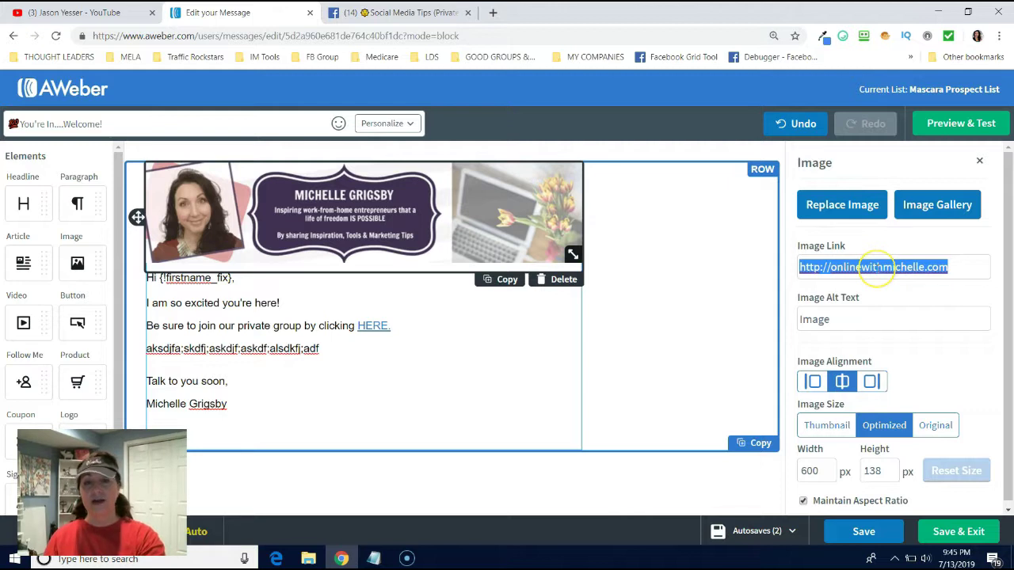
pyautogui.hotkey('ctrl', 'v')
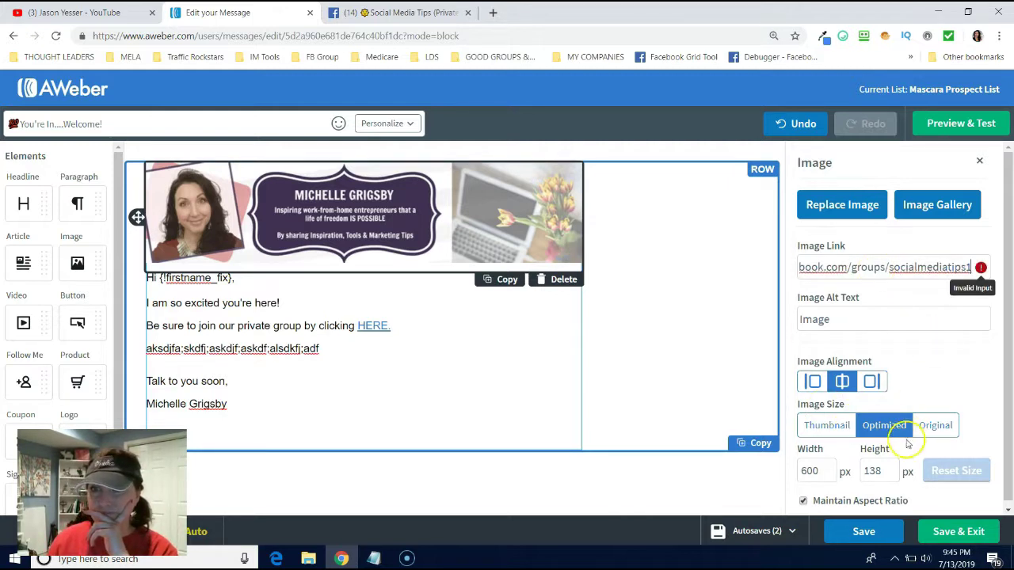